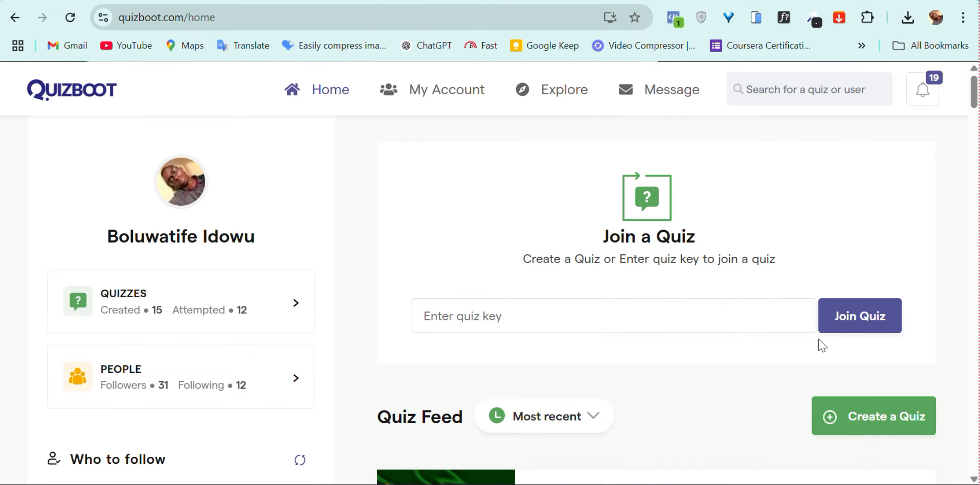
Step: Create a new quiz instead of continuing a draft, and make it private
{"action": "left_click", "coordinate": [849, 424]}
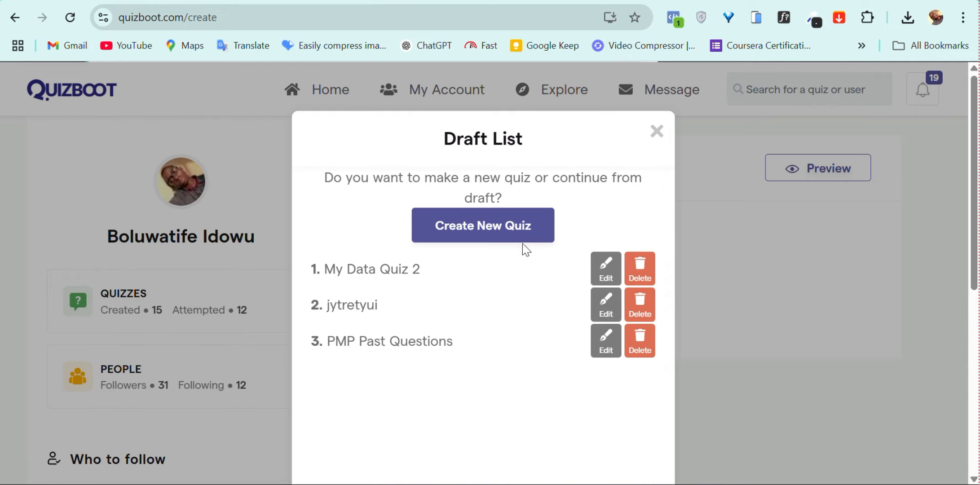
{"action": "left_click", "coordinate": [478, 229]}
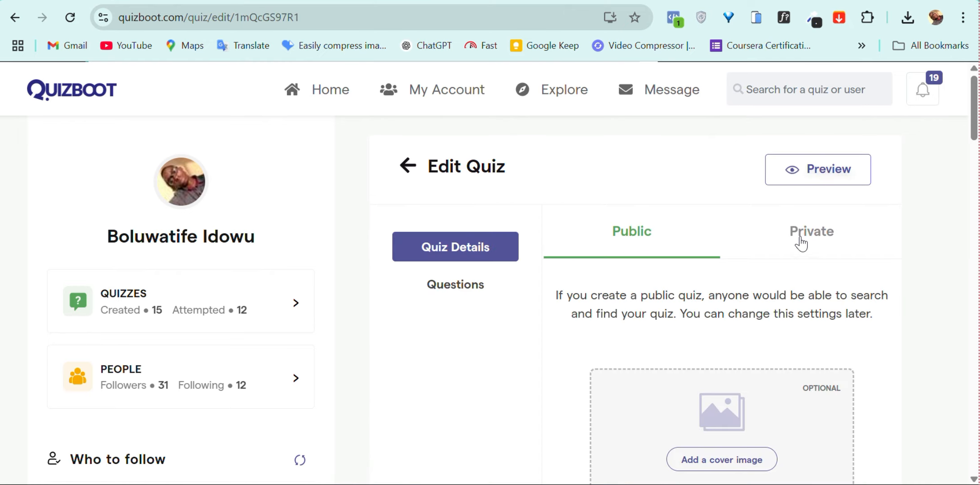
{"action": "left_click", "coordinate": [806, 230]}
Step: Enter "My Rich Text Quiz" as the quiz title
{"action": "scroll", "coordinate": [806, 232], "scroll_direction": "down", "scroll_amount": 5}
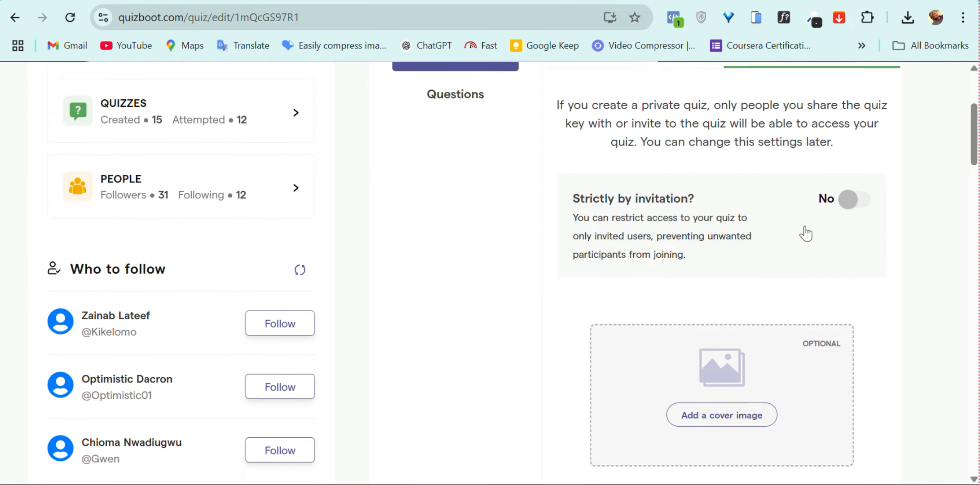
{"action": "scroll", "coordinate": [806, 231], "scroll_direction": "down", "scroll_amount": 3}
{"action": "left_click", "coordinate": [756, 328]}
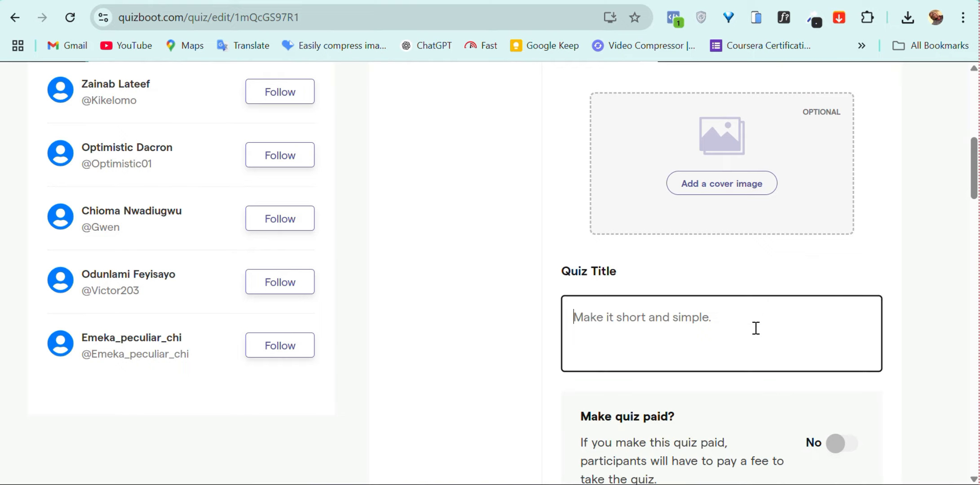
{"action": "type", "text": "M"}
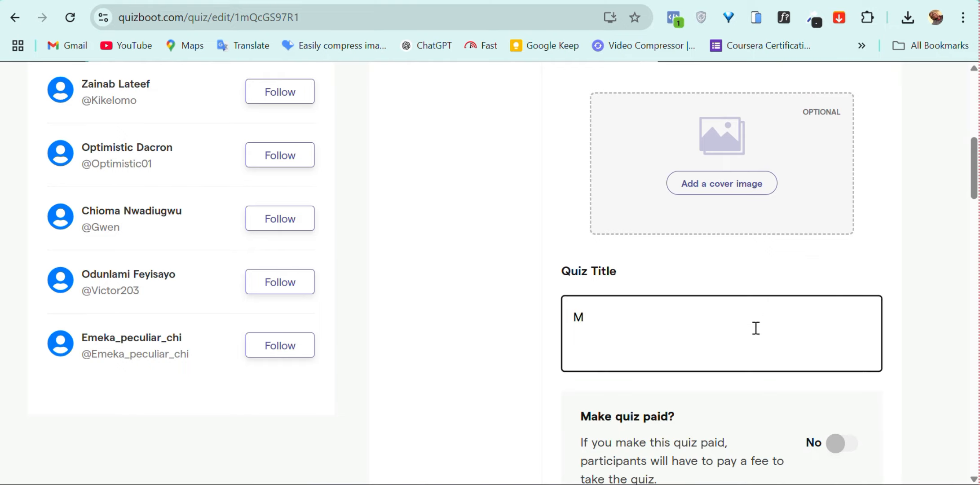
{"action": "type", "text": "y Rich Text Quiz"}
Step: Leave the remaining quiz settings at their defaults, save the quiz details and continue to the questions
{"action": "scroll", "coordinate": [756, 328], "scroll_direction": "down", "scroll_amount": 3}
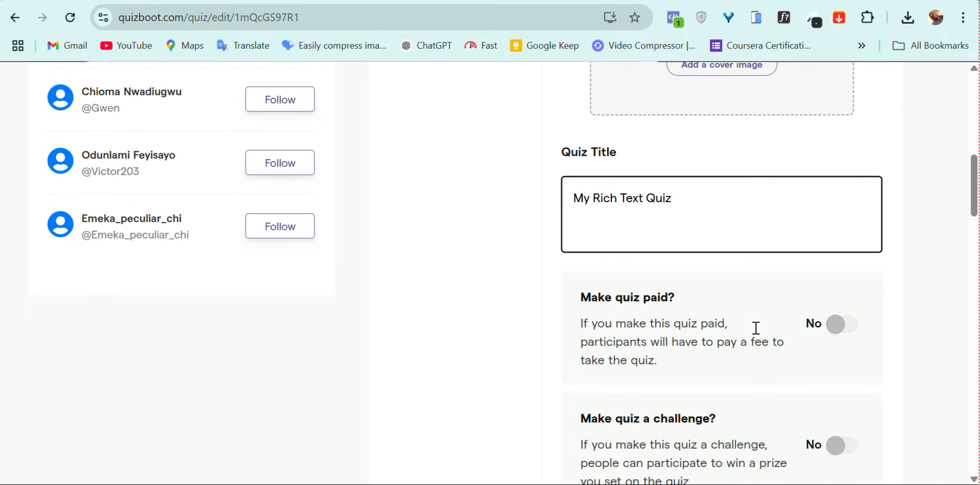
{"action": "scroll", "coordinate": [756, 329], "scroll_direction": "down", "scroll_amount": 10}
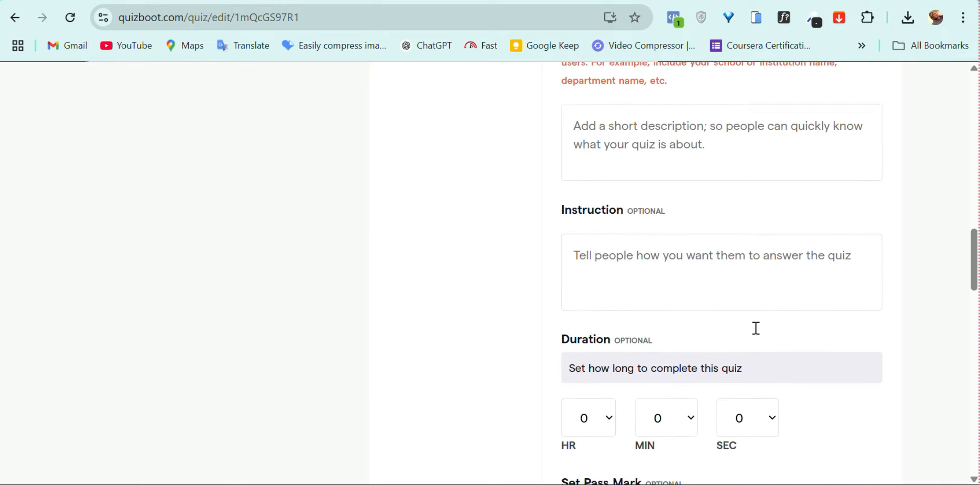
{"action": "scroll", "coordinate": [756, 329], "scroll_direction": "down", "scroll_amount": 10}
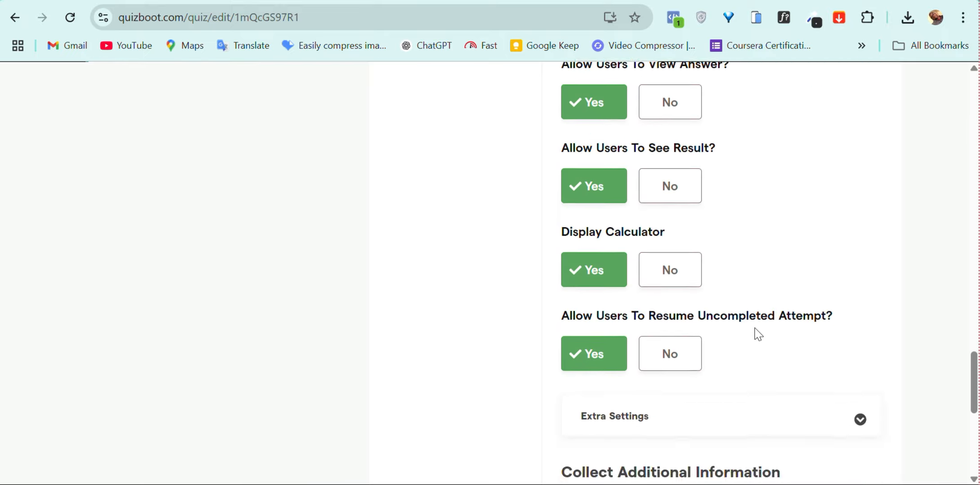
{"action": "scroll", "coordinate": [755, 328], "scroll_direction": "down", "scroll_amount": 8}
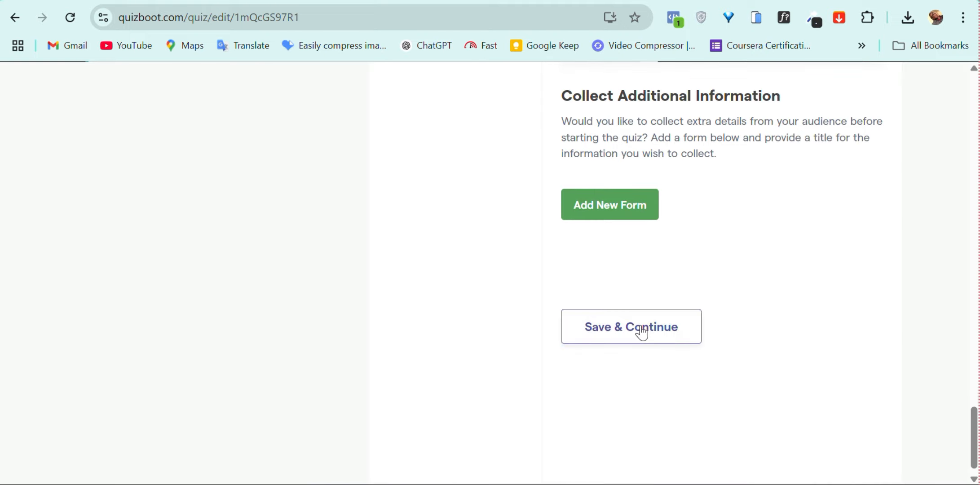
{"action": "left_click", "coordinate": [642, 332]}
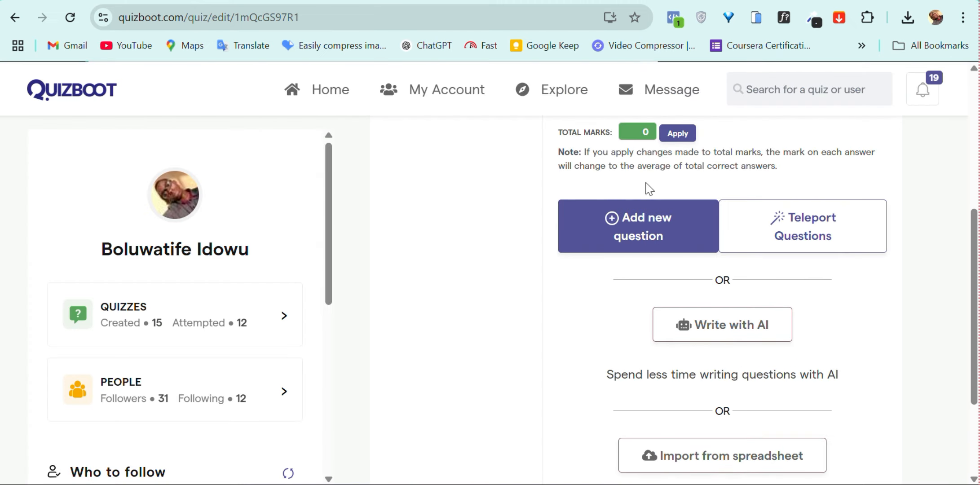
Step: Add a True or False question reading "These two words mean the same: SCHOOLING, EDUCATION"
{"action": "left_click", "coordinate": [646, 223]}
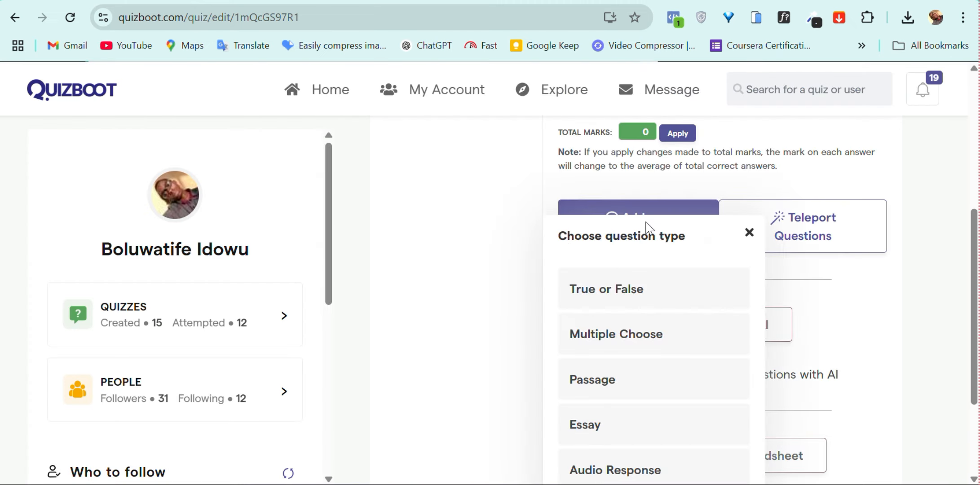
{"action": "left_click", "coordinate": [635, 288]}
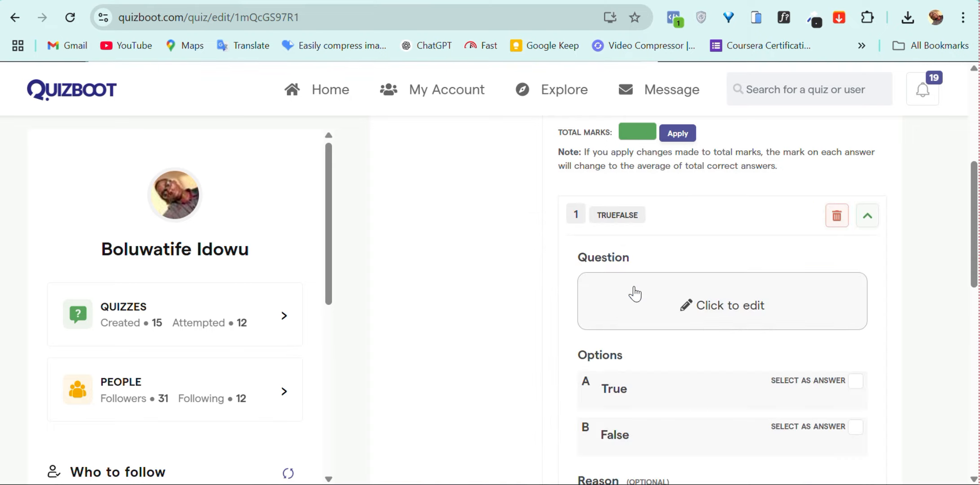
{"action": "left_click", "coordinate": [720, 304]}
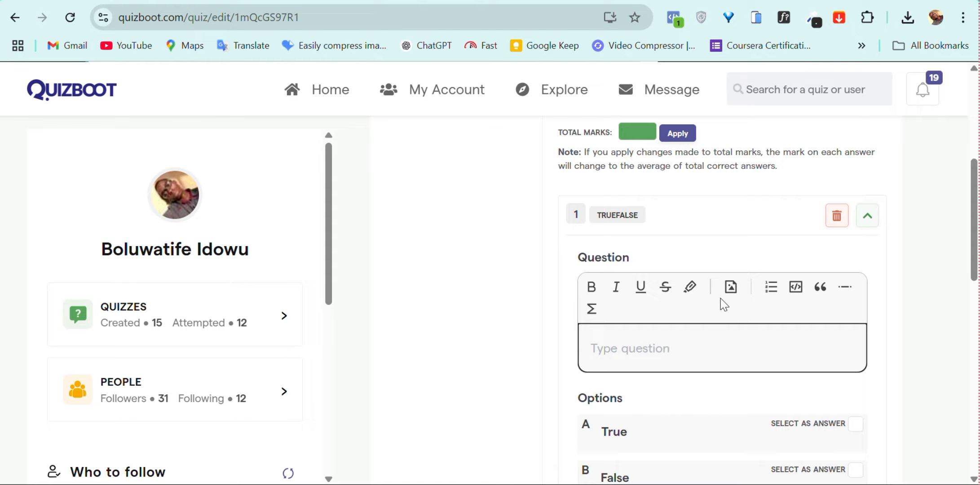
{"action": "type", "text": "These "}
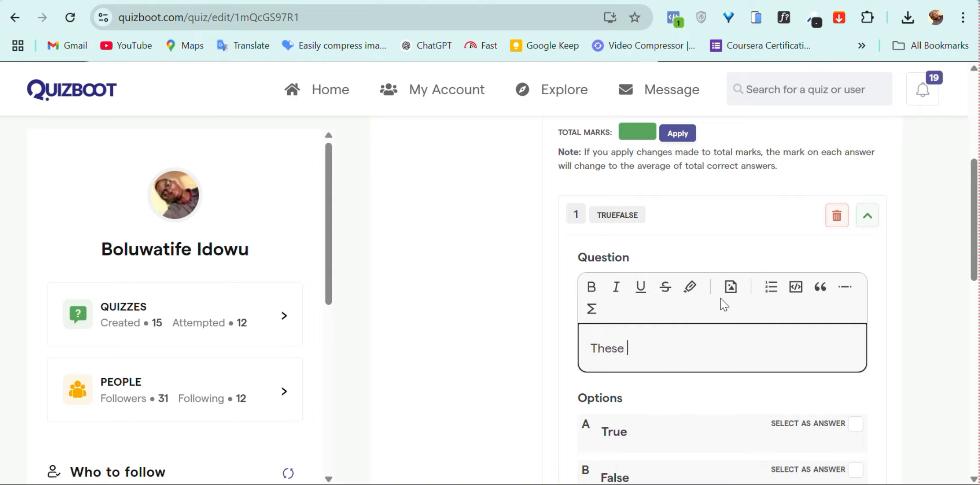
{"action": "type", "text": "two words mesn"}
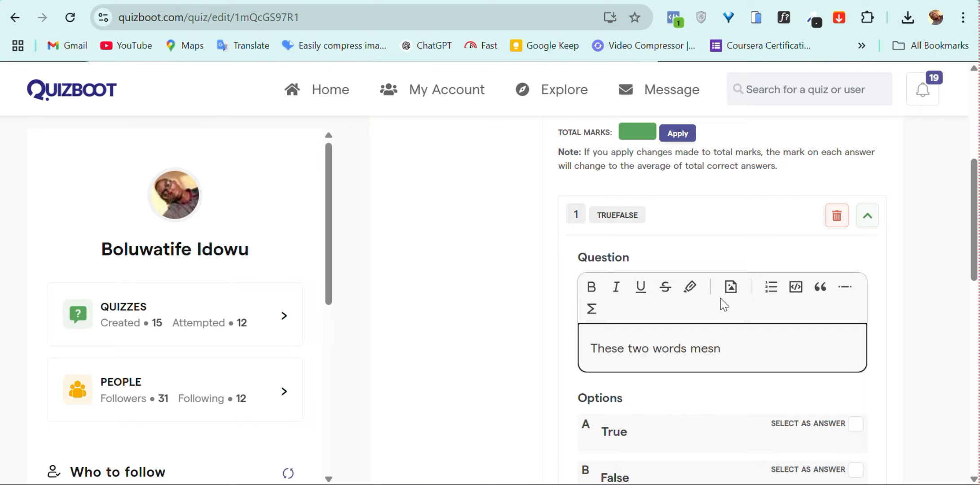
{"action": "key", "text": "BackSpace"}
{"action": "key", "text": "BackSpace"}
{"action": "type", "text": "an the same: "}
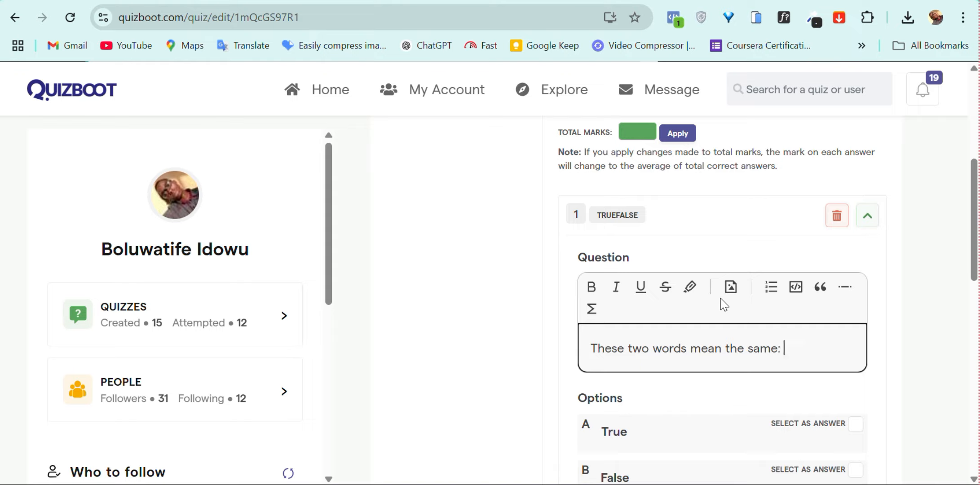
{"action": "type", "text": "SCHOOLING"}
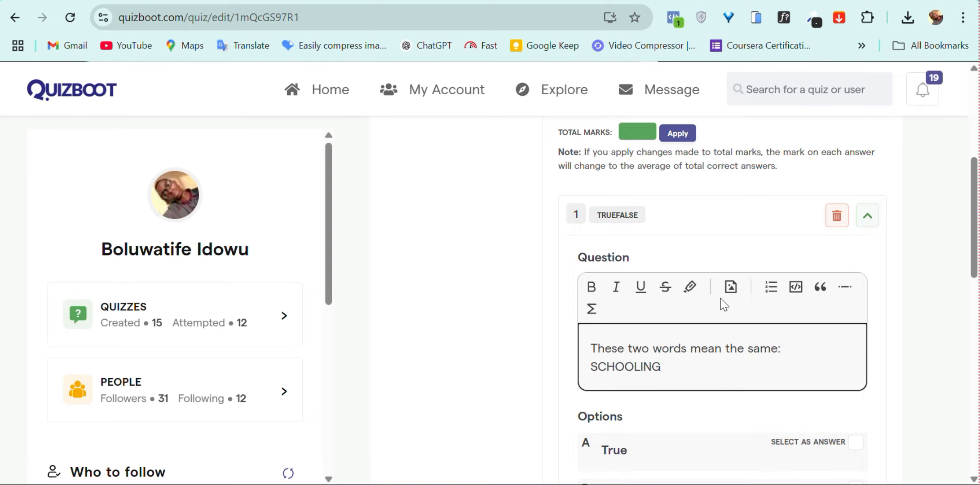
{"action": "type", "text": ", EDUCATION"}
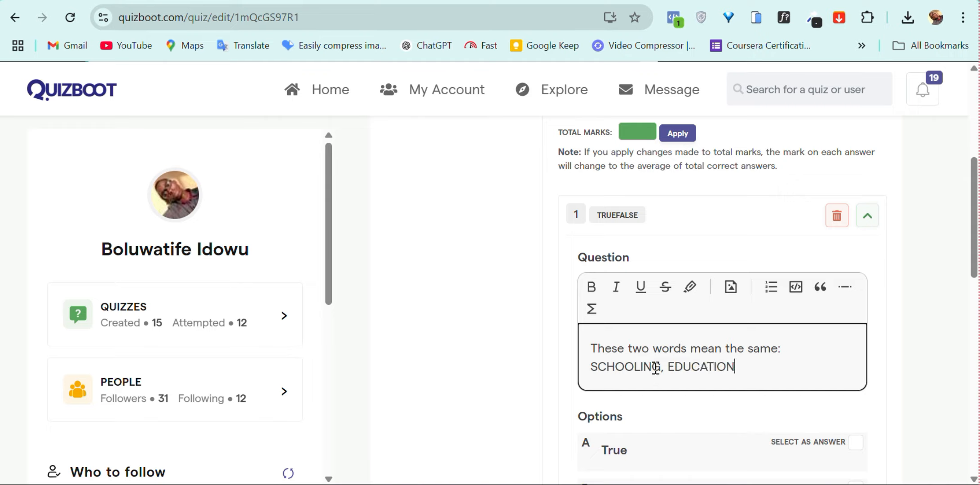
Step: Make the word SCHOOLING bold and highlight the word EDUCATION in the question text
{"action": "left_click_drag", "start_coordinate": [661, 368], "coordinate": [583, 372]}
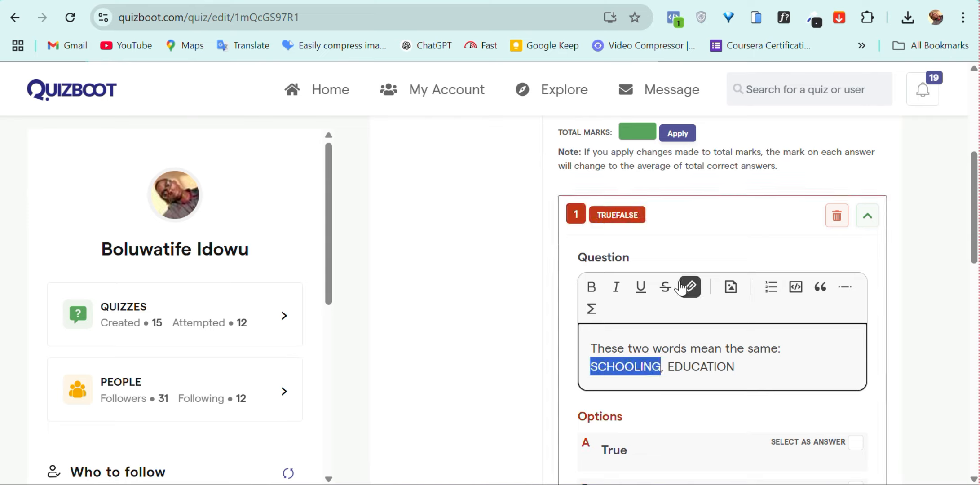
{"action": "left_click", "coordinate": [591, 286]}
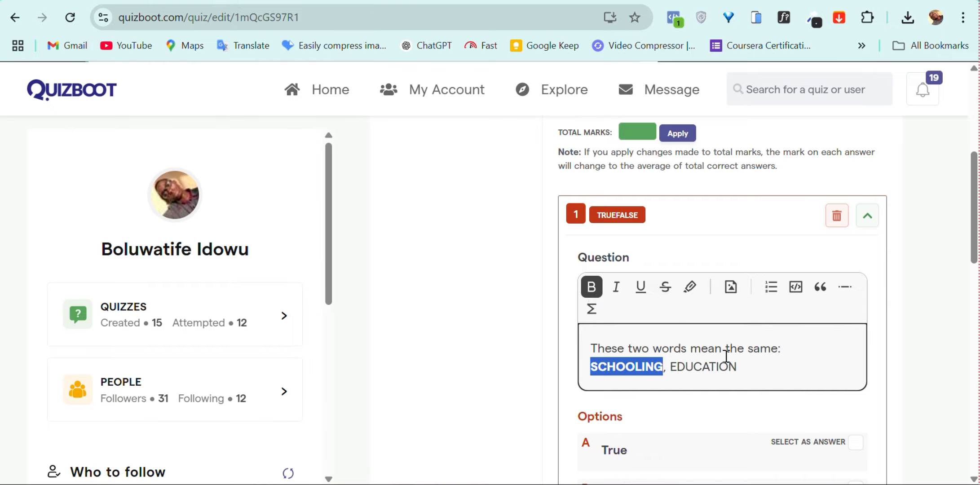
{"action": "left_click_drag", "start_coordinate": [739, 368], "coordinate": [671, 378]}
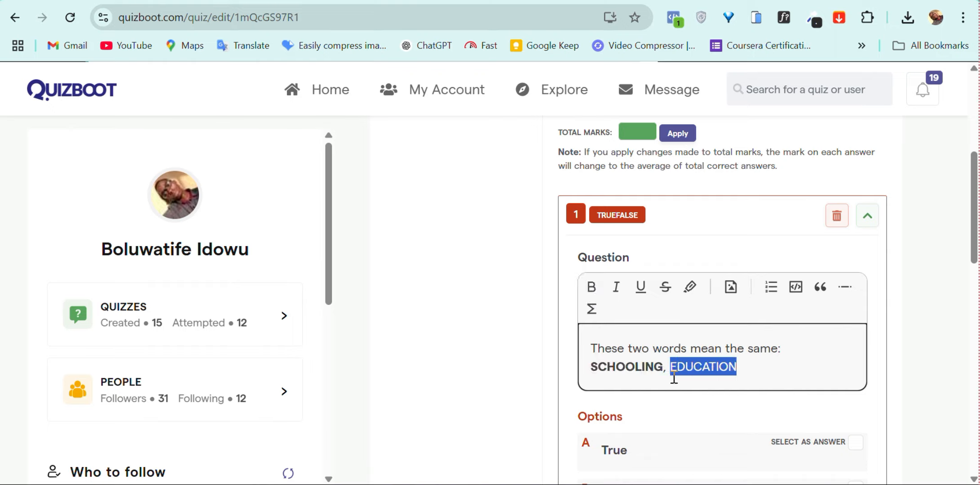
{"action": "left_click", "coordinate": [690, 288]}
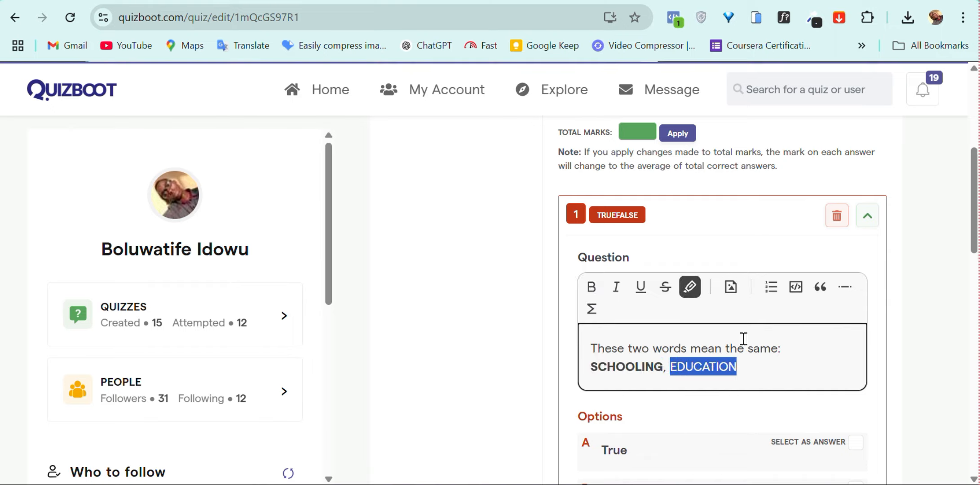
{"action": "left_click", "coordinate": [771, 349]}
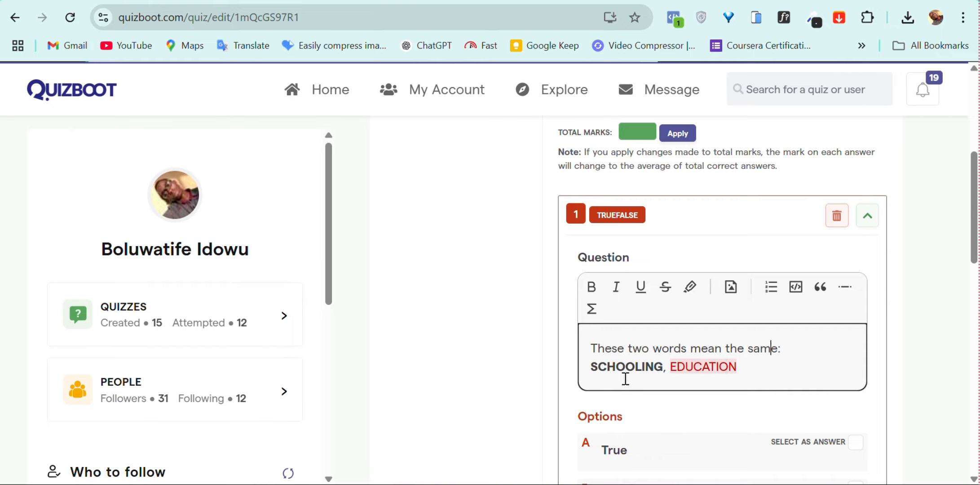
Step: Apply bold, italic, underline and strikethrough to the word EDUCATION in the question
{"action": "left_click_drag", "start_coordinate": [751, 366], "coordinate": [669, 368]}
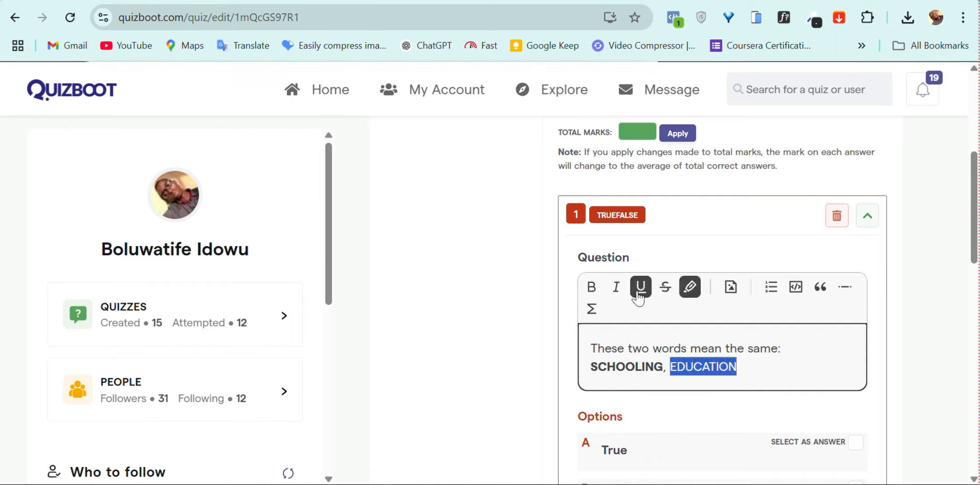
{"action": "left_click", "coordinate": [585, 294]}
{"action": "left_click", "coordinate": [616, 295]}
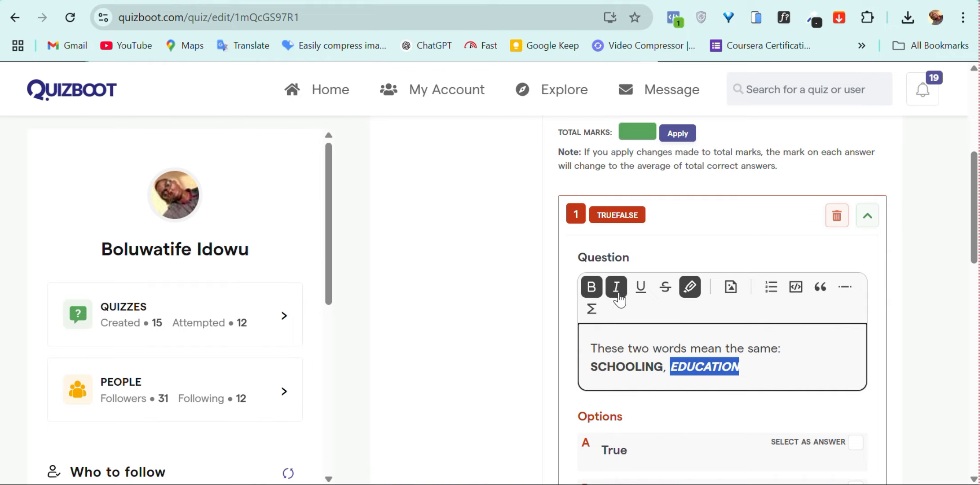
{"action": "left_click", "coordinate": [643, 297]}
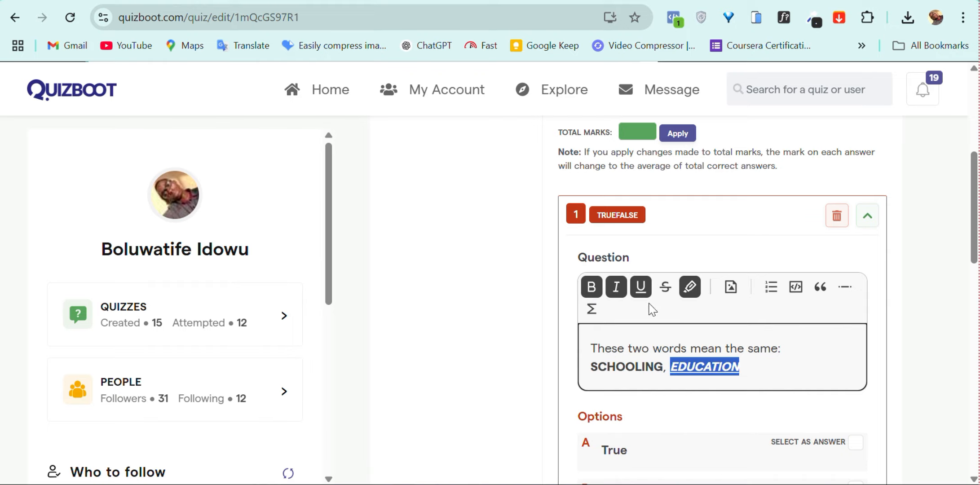
{"action": "left_click", "coordinate": [666, 292]}
{"action": "left_click", "coordinate": [770, 362]}
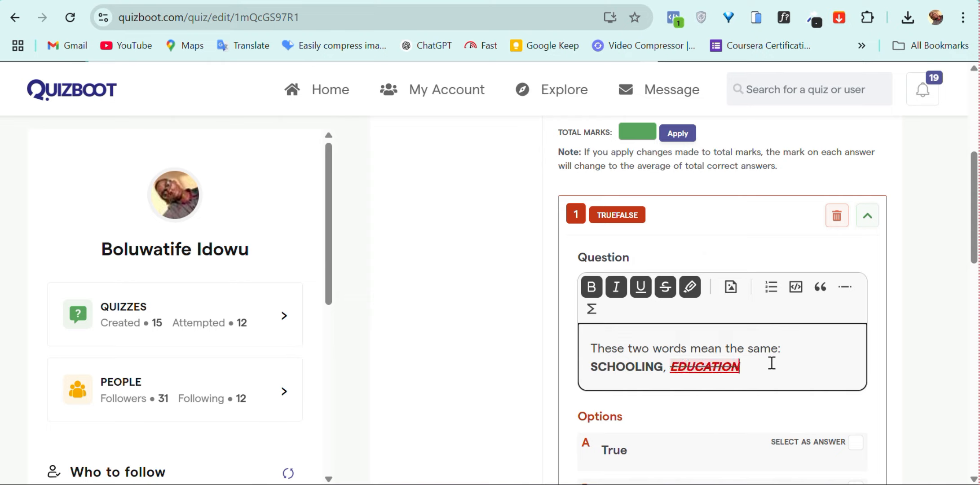
Step: Remove the strikethrough and the underline from the word EDUCATION
{"action": "left_click_drag", "start_coordinate": [750, 369], "coordinate": [669, 366]}
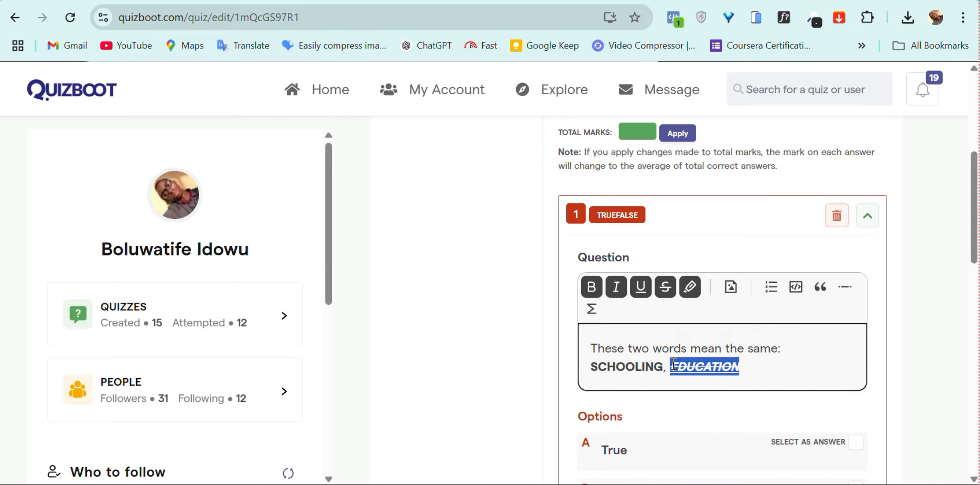
{"action": "left_click", "coordinate": [666, 289]}
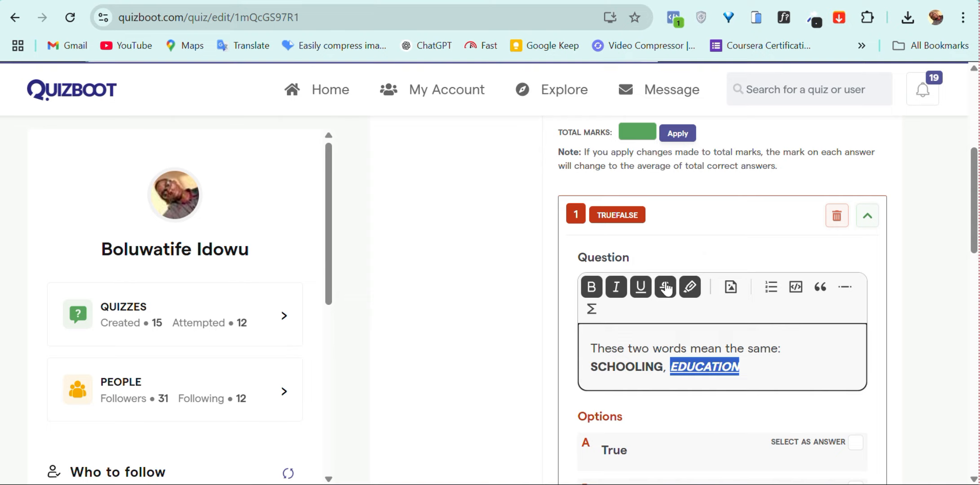
{"action": "left_click", "coordinate": [640, 289]}
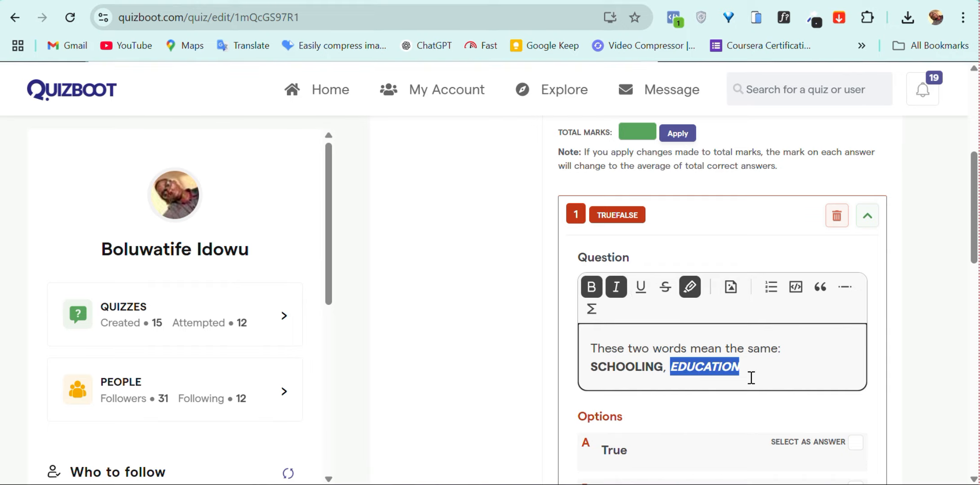
{"action": "left_click", "coordinate": [784, 367]}
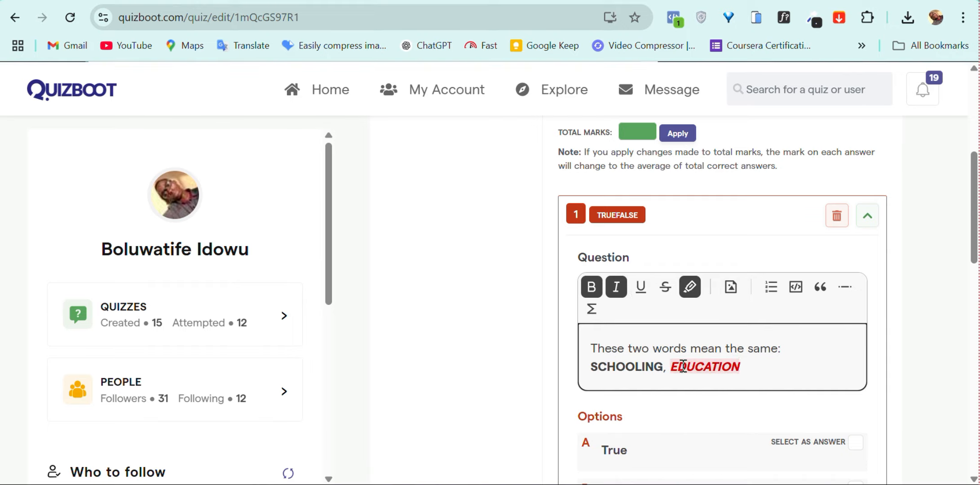
Step: Underline the word SCHOOLING in the question text
{"action": "left_click", "coordinate": [669, 365]}
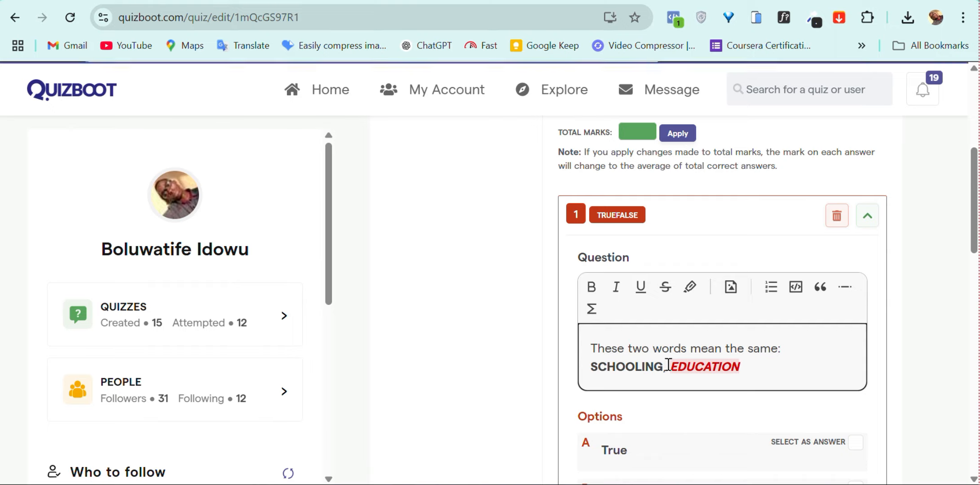
{"action": "left_click", "coordinate": [666, 365]}
{"action": "left_click_drag", "start_coordinate": [666, 365], "coordinate": [589, 366]}
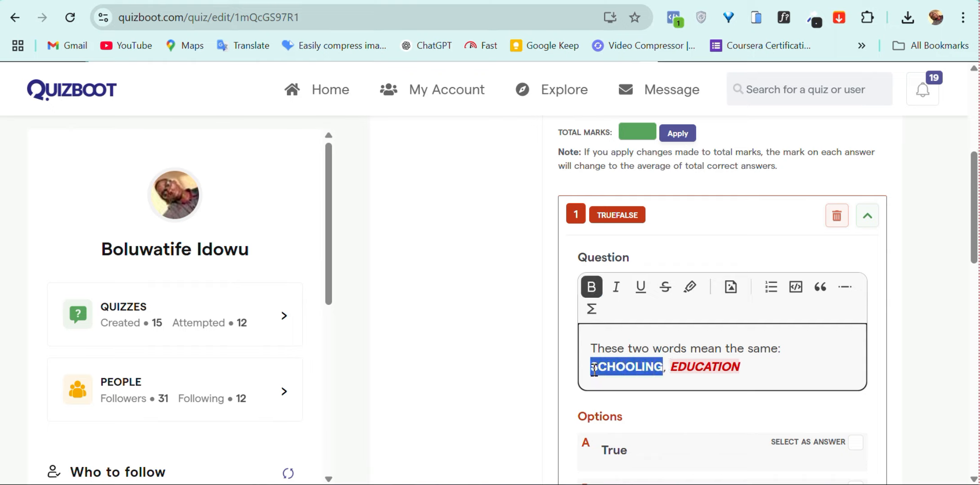
{"action": "left_click", "coordinate": [643, 296]}
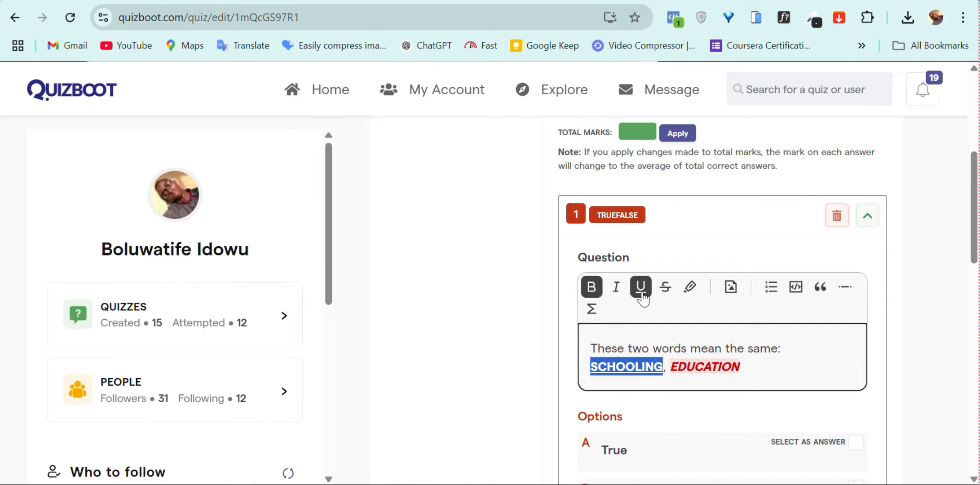
{"action": "left_click", "coordinate": [768, 373]}
{"action": "scroll", "coordinate": [768, 373], "scroll_direction": "down", "scroll_amount": 2}
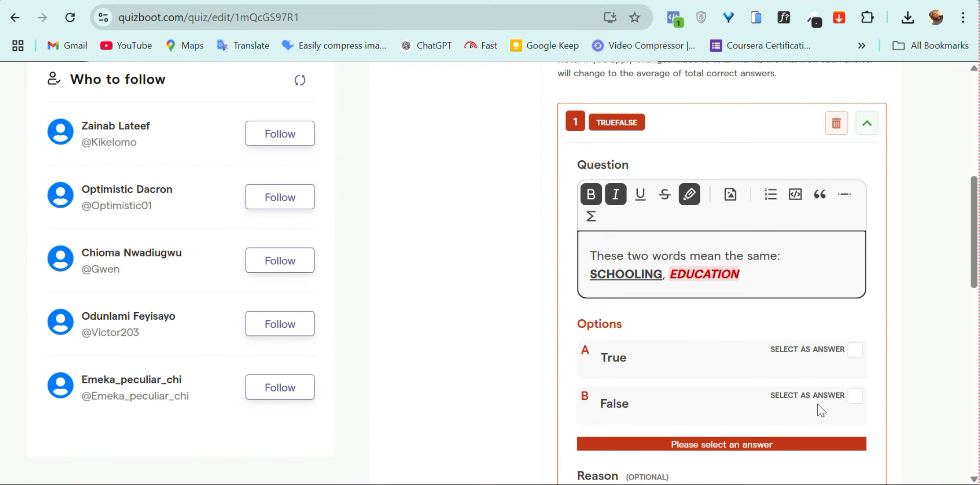
Step: Mark False as the correct answer of question 1 and add a multiple-choice question below it
{"action": "left_click", "coordinate": [852, 398]}
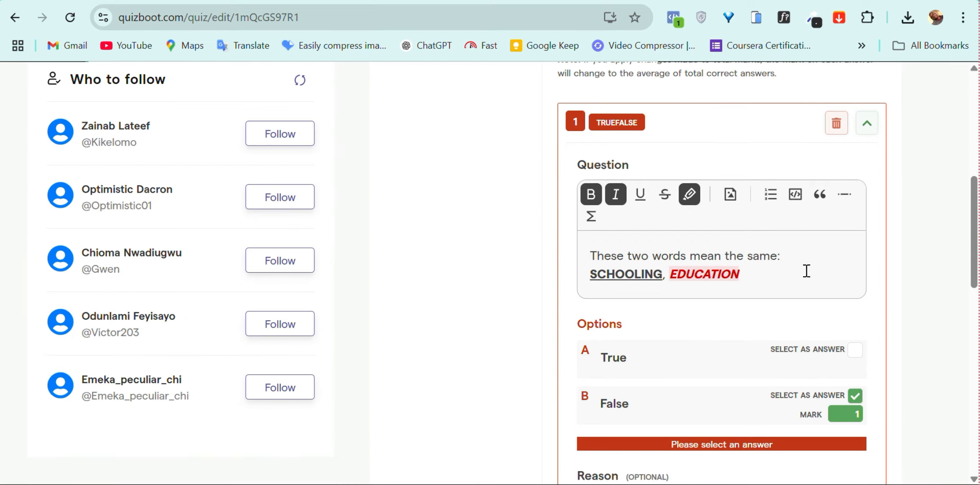
{"action": "scroll", "coordinate": [724, 299], "scroll_direction": "up", "scroll_amount": 1}
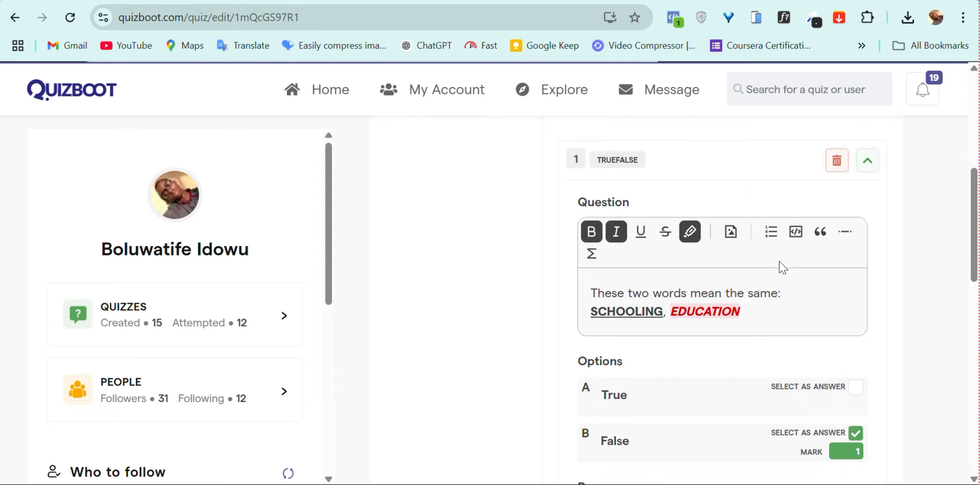
{"action": "scroll", "coordinate": [779, 267], "scroll_direction": "down", "scroll_amount": 7}
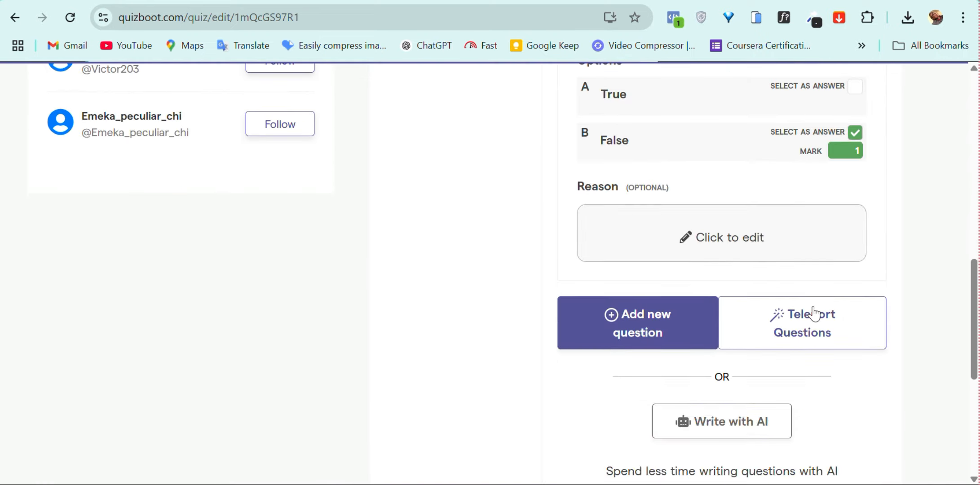
{"action": "left_click", "coordinate": [683, 328]}
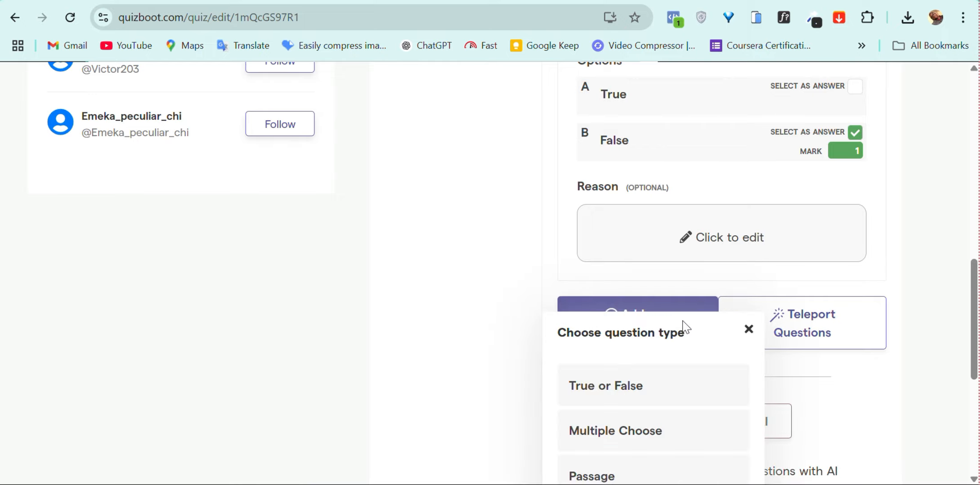
{"action": "scroll", "coordinate": [683, 328], "scroll_direction": "down", "scroll_amount": 2}
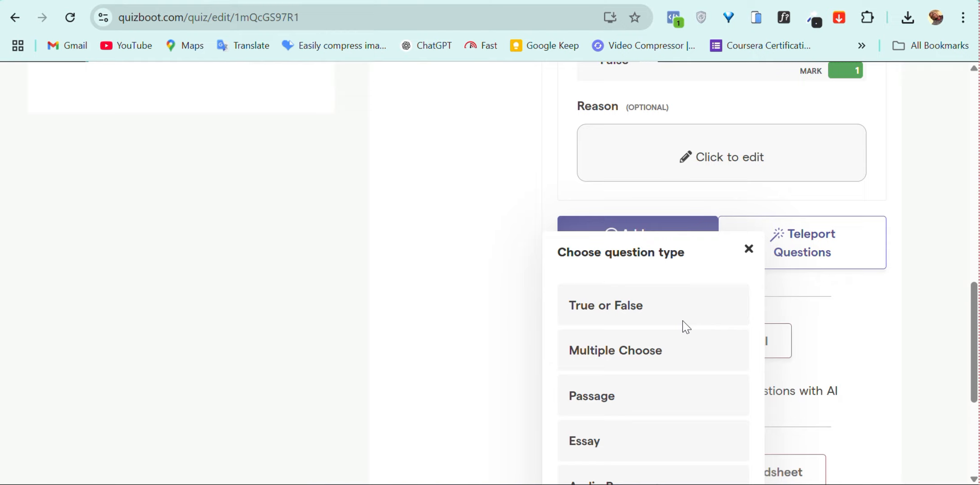
{"action": "left_click", "coordinate": [641, 348]}
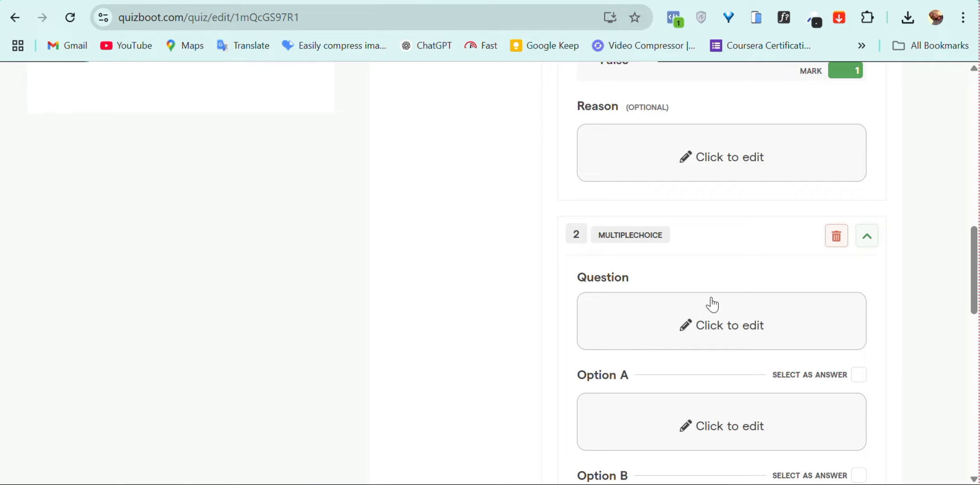
Step: Enter "Solve the equation:" as the text of question 2
{"action": "left_click", "coordinate": [723, 326]}
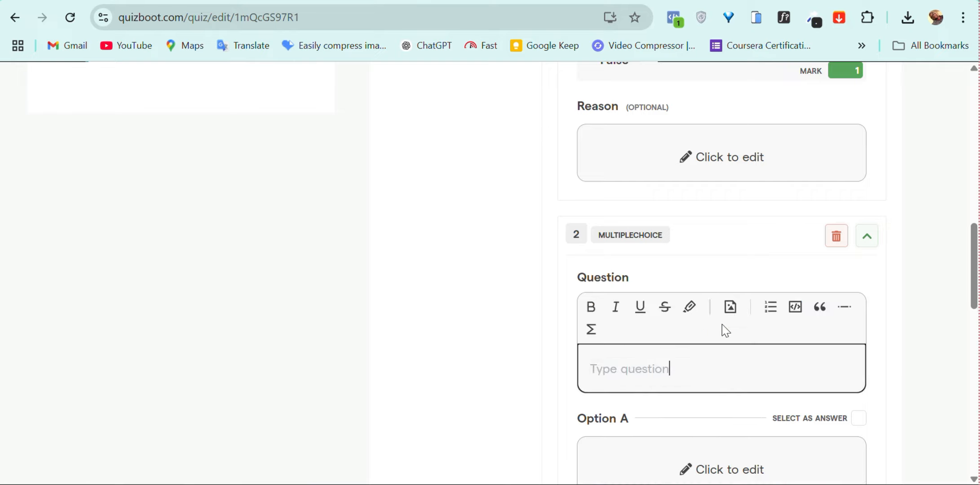
{"action": "type", "text": "Sol"}
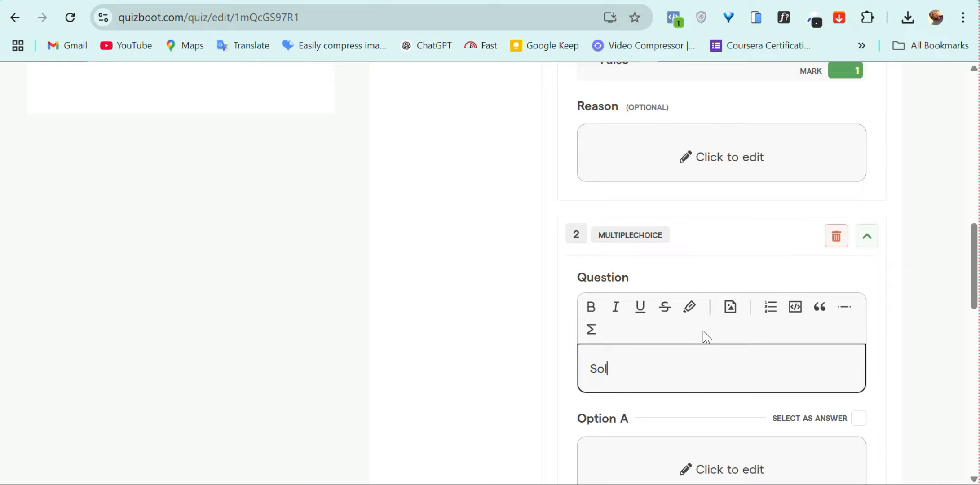
{"action": "type", "text": "ve the equation"}
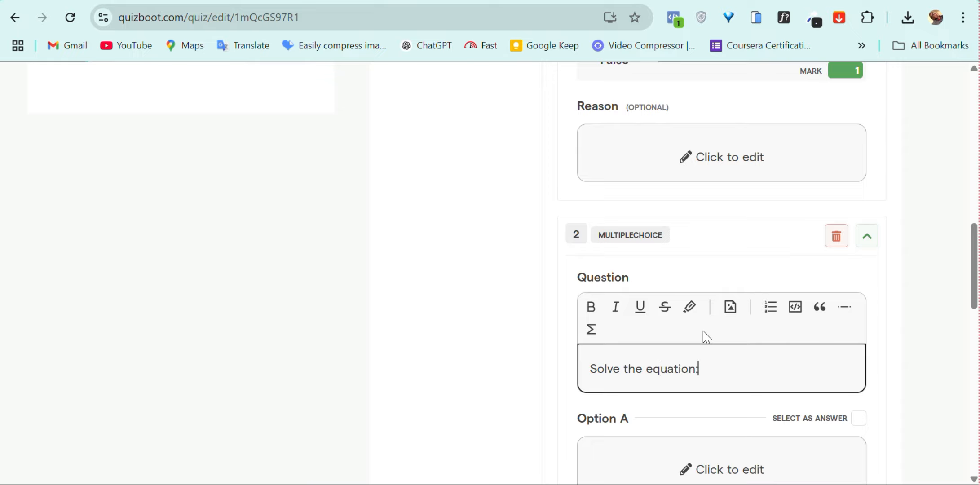
{"action": "type", "text": ": x2"}
{"action": "key", "text": "BackSpace"}
{"action": "key", "text": "BackSpace"}
Step: Insert a math block with the formula x^2 + 2x + 1 = 0 below the text of question 2
{"action": "left_click", "coordinate": [795, 307]}
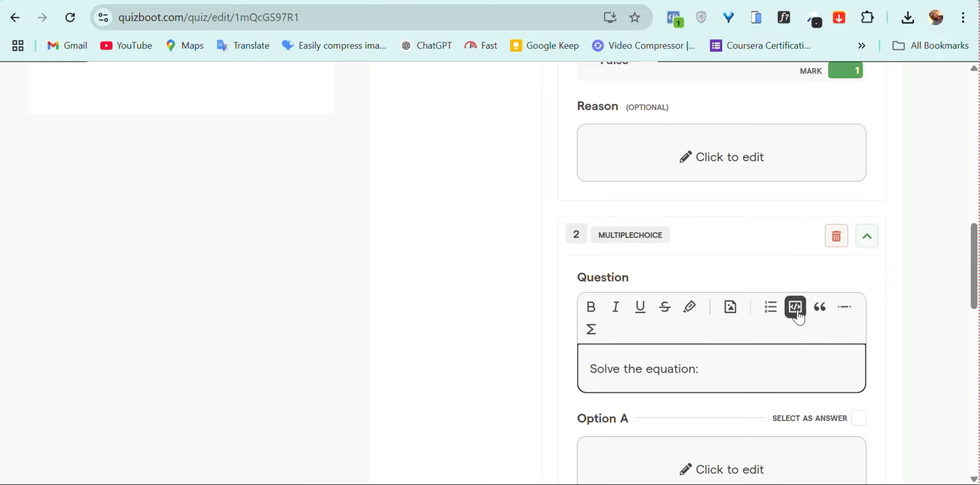
{"action": "left_click", "coordinate": [593, 333]}
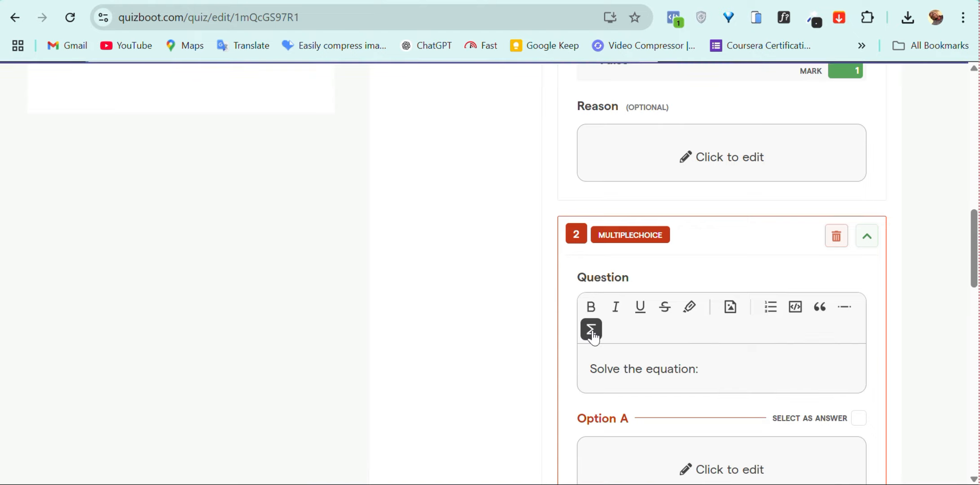
{"action": "left_click", "coordinate": [592, 332]}
{"action": "scroll", "coordinate": [679, 411], "scroll_direction": "down", "scroll_amount": 1}
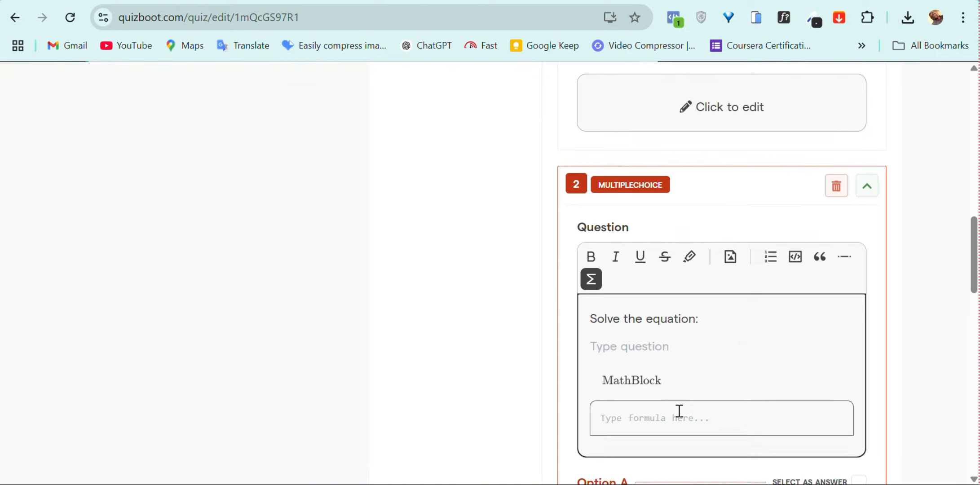
{"action": "type", "text": "x"}
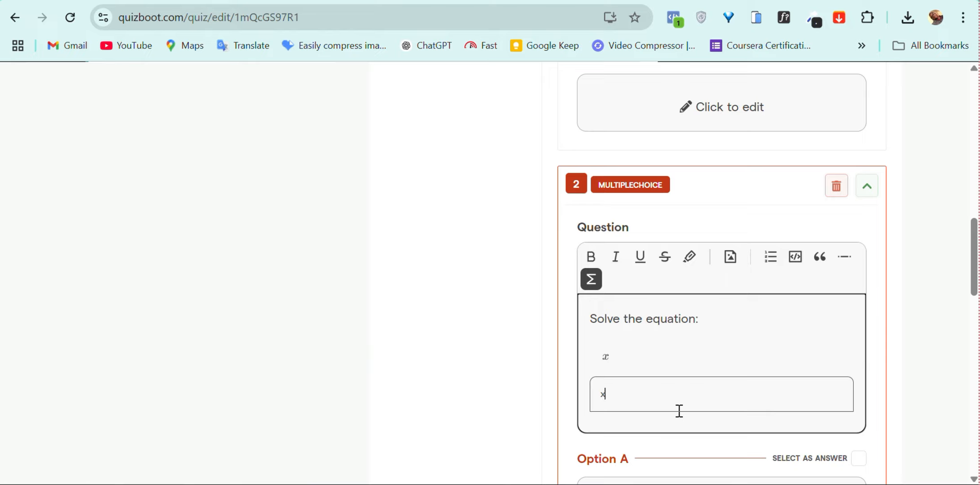
{"action": "type", "text": "62"}
{"action": "key", "text": "BackSpace"}
{"action": "key", "text": "BackSpace"}
{"action": "type", "text": "^2 + 2x + 1 = "}
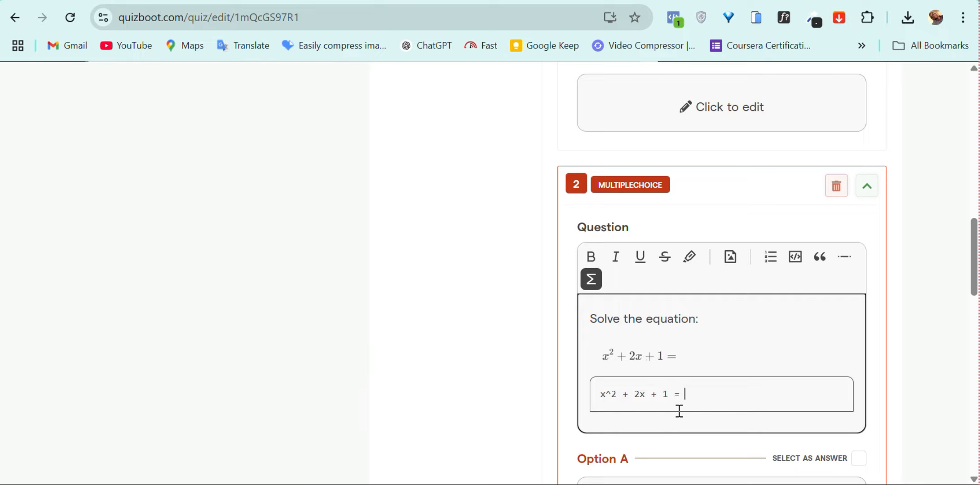
{"action": "type", "text": "0"}
Step: Fill Option A of question 2 with a math block containing x = -1
{"action": "scroll", "coordinate": [679, 411], "scroll_direction": "down", "scroll_amount": 4}
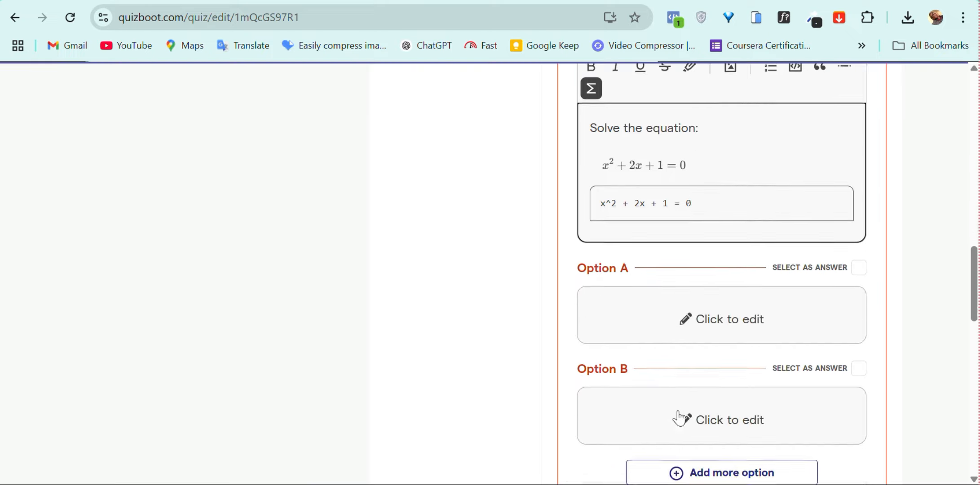
{"action": "left_click", "coordinate": [744, 310]}
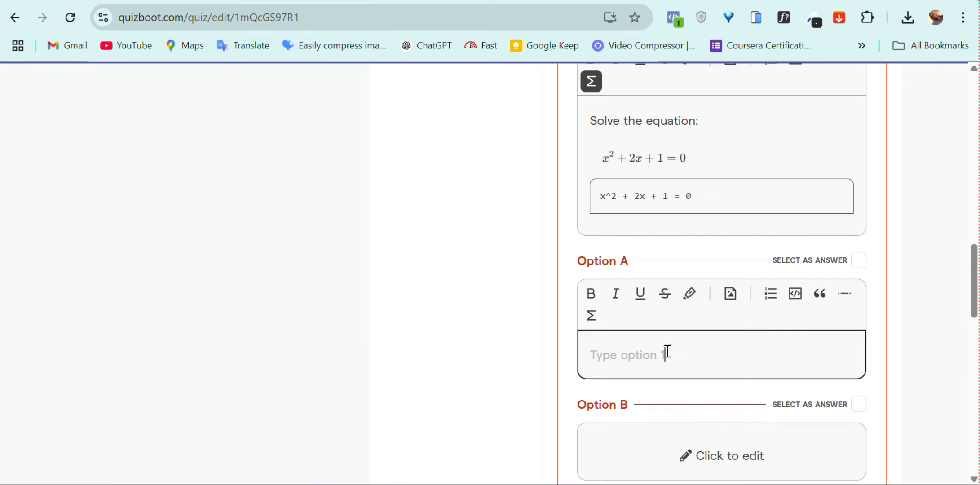
{"action": "type", "text": "x = -1"}
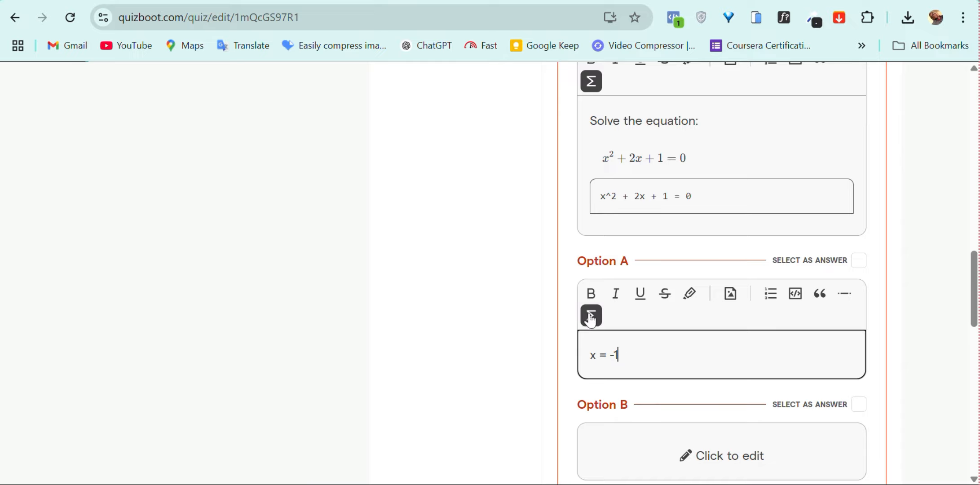
{"action": "left_click_drag", "start_coordinate": [634, 354], "coordinate": [579, 361]}
{"action": "key", "text": "ctrl+c"}
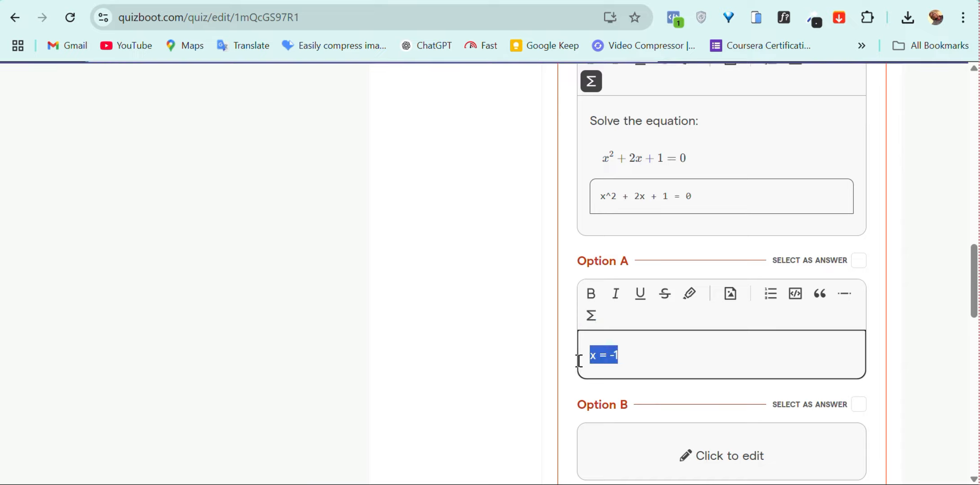
{"action": "key", "text": "BackSpace"}
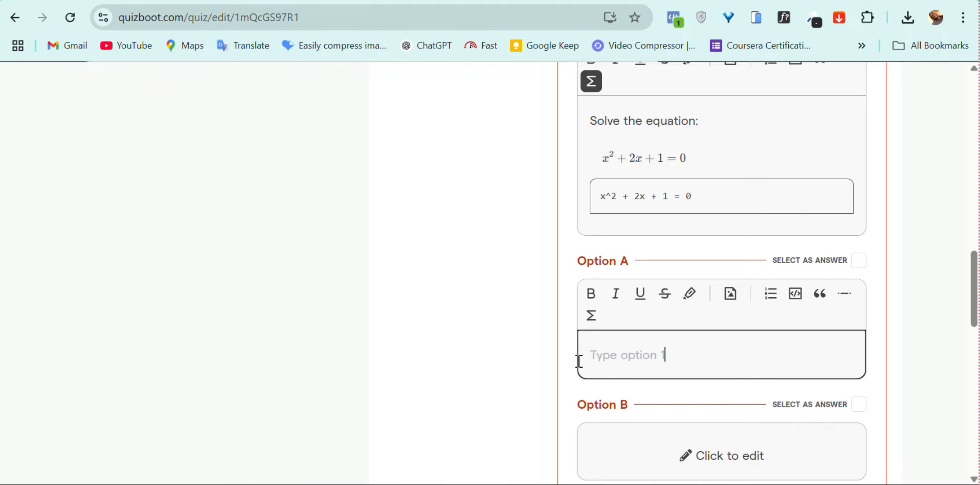
{"action": "left_click", "coordinate": [592, 320]}
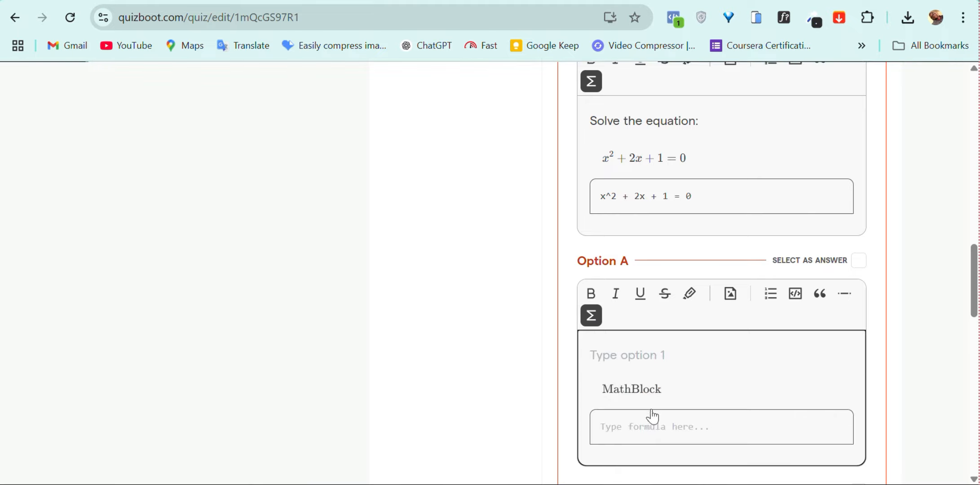
{"action": "key", "text": "ctrl+v"}
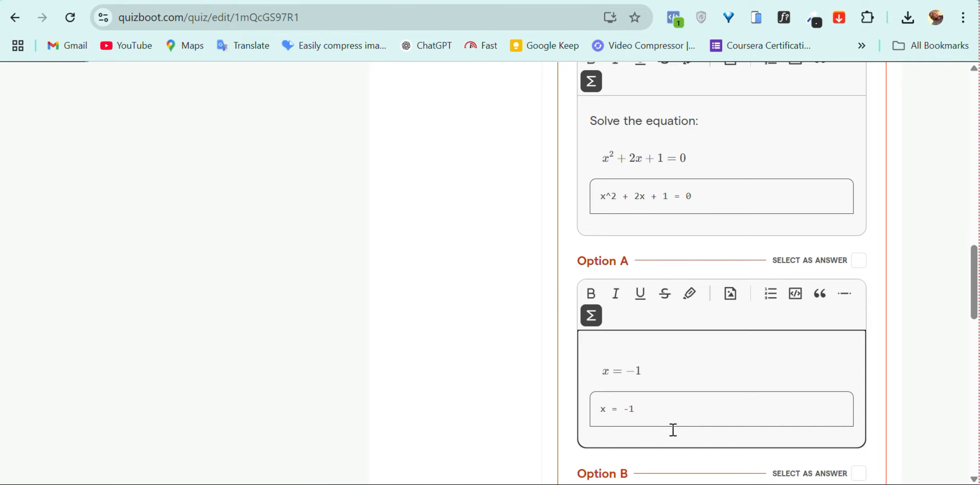
Step: Fill Option B of question 2 with a math block containing x>=0
{"action": "scroll", "coordinate": [754, 381], "scroll_direction": "down", "scroll_amount": 2}
{"action": "scroll", "coordinate": [755, 381], "scroll_direction": "down", "scroll_amount": 2}
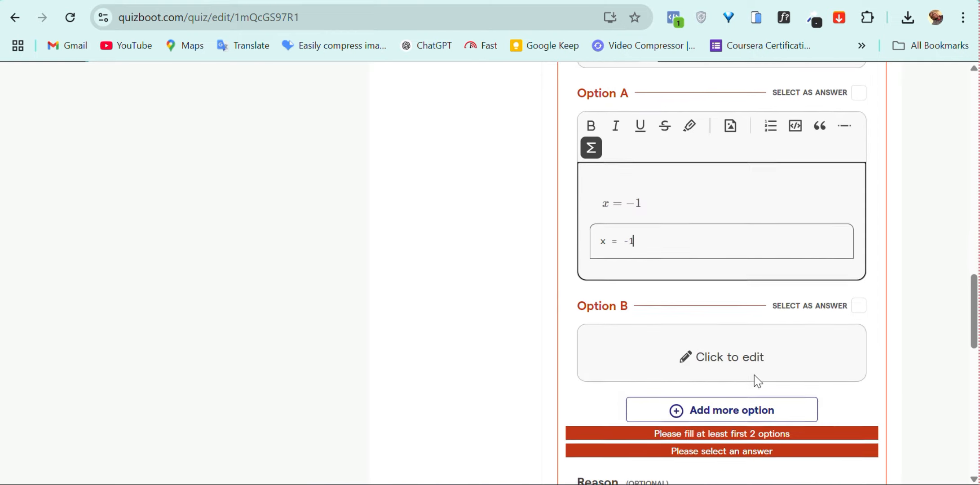
{"action": "left_click", "coordinate": [720, 373]}
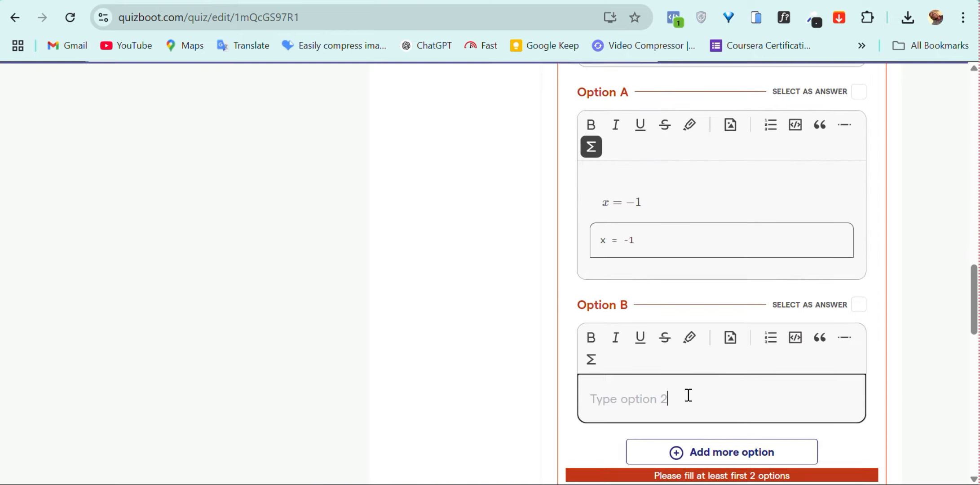
{"action": "type", "text": "x"}
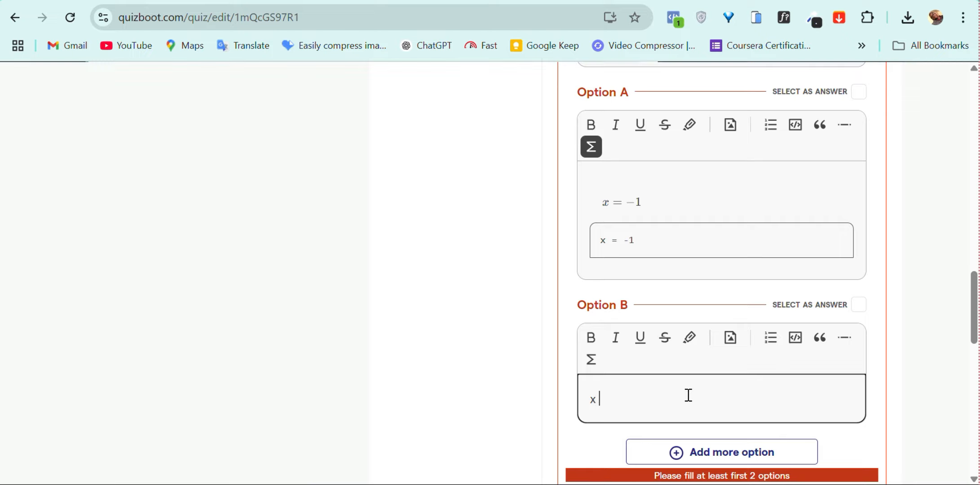
{"action": "key", "text": "BackSpace"}
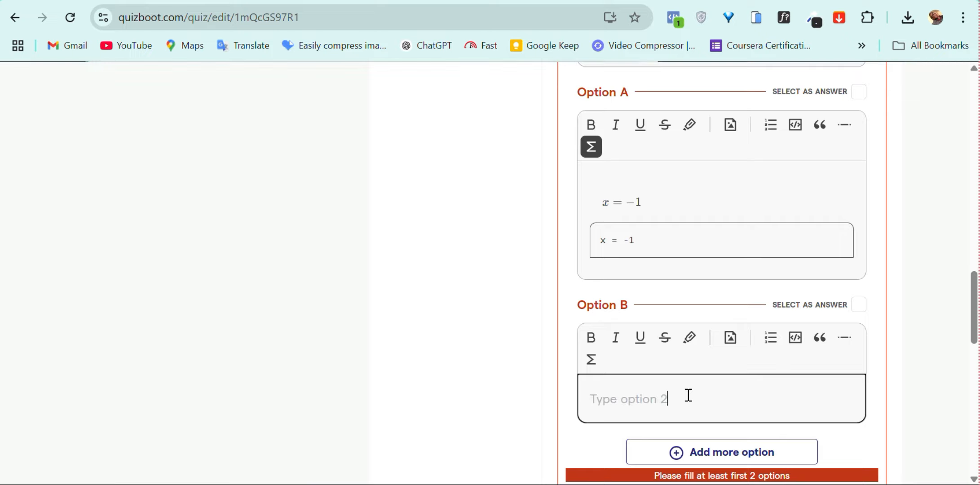
{"action": "left_click", "coordinate": [594, 363]}
{"action": "scroll", "coordinate": [663, 444], "scroll_direction": "down", "scroll_amount": 1}
{"action": "type", "text": "x"}
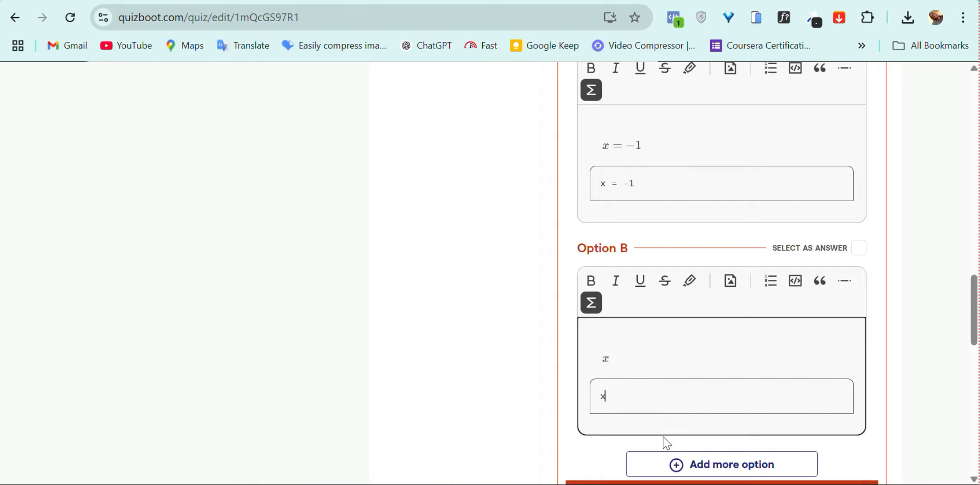
{"action": "type", "text": ">=0"}
Step: Add a third answer option to question 2 and mark Option A as the correct answer
{"action": "scroll", "coordinate": [784, 366], "scroll_direction": "up", "scroll_amount": 1}
{"action": "scroll", "coordinate": [784, 366], "scroll_direction": "down", "scroll_amount": 3}
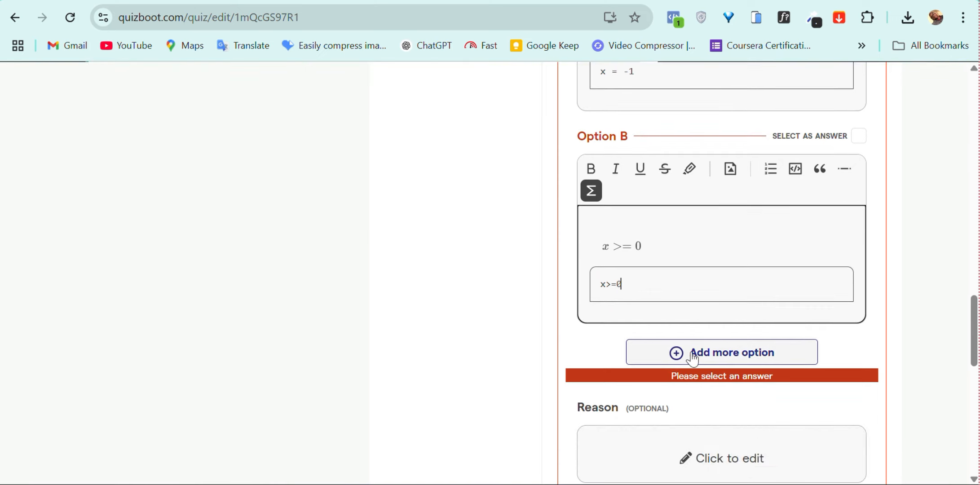
{"action": "left_click", "coordinate": [692, 353]}
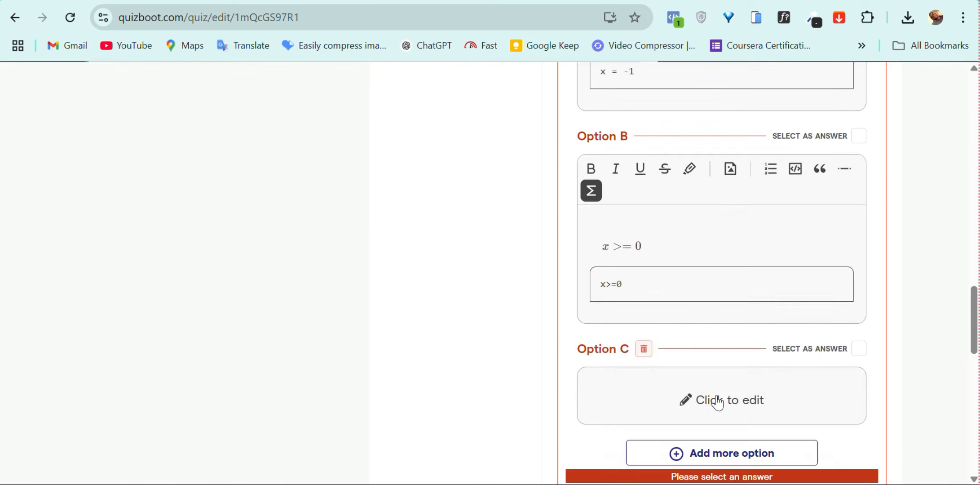
{"action": "scroll", "coordinate": [717, 403], "scroll_direction": "down", "scroll_amount": 1}
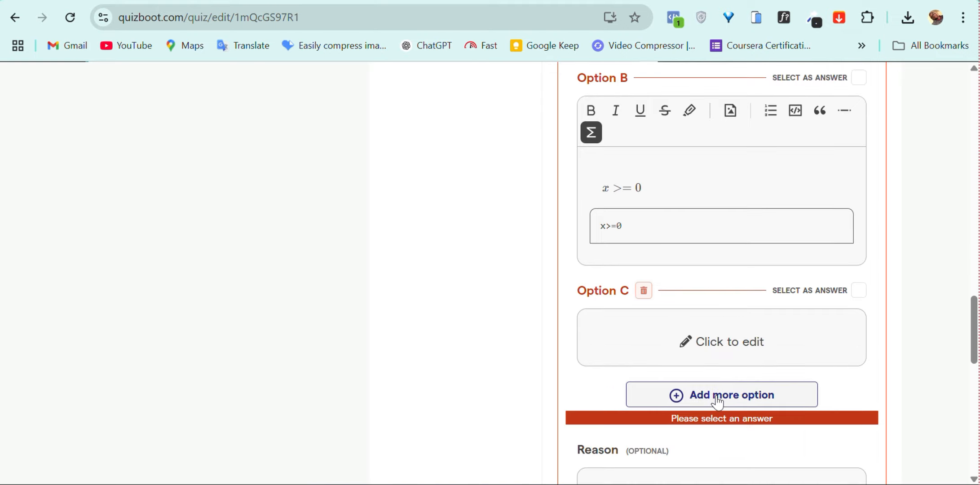
{"action": "left_click", "coordinate": [747, 350]}
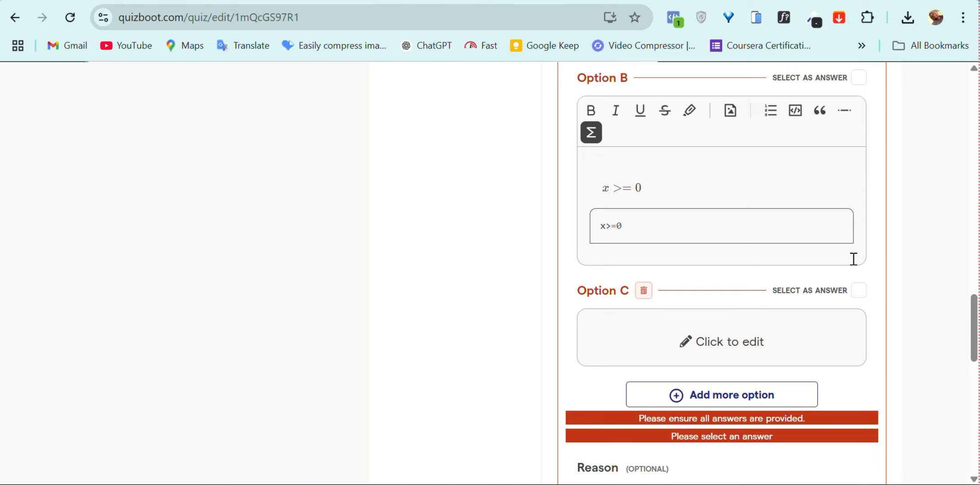
{"action": "scroll", "coordinate": [798, 287], "scroll_direction": "up", "scroll_amount": 5}
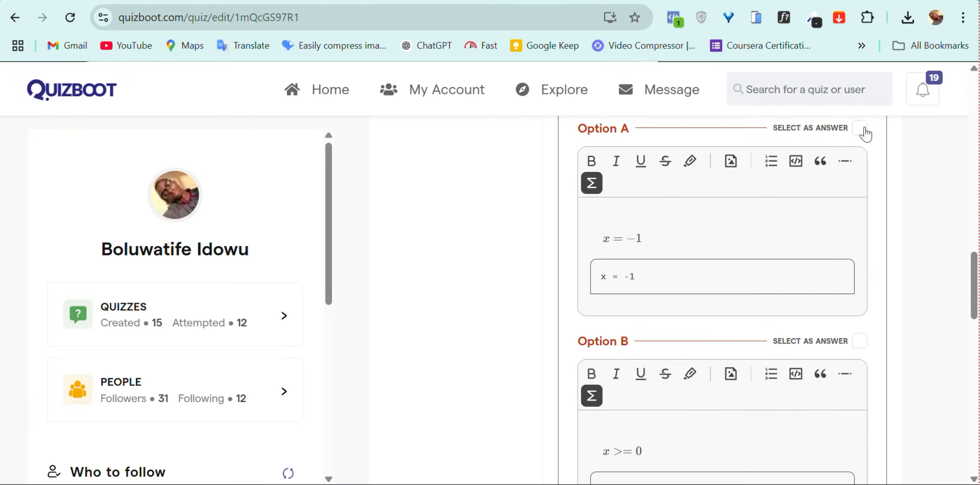
{"action": "left_click", "coordinate": [860, 130]}
Step: Fill Option C of question 2 with a math block containing x=3
{"action": "scroll", "coordinate": [813, 201], "scroll_direction": "down", "scroll_amount": 5}
{"action": "scroll", "coordinate": [816, 196], "scroll_direction": "down", "scroll_amount": 3}
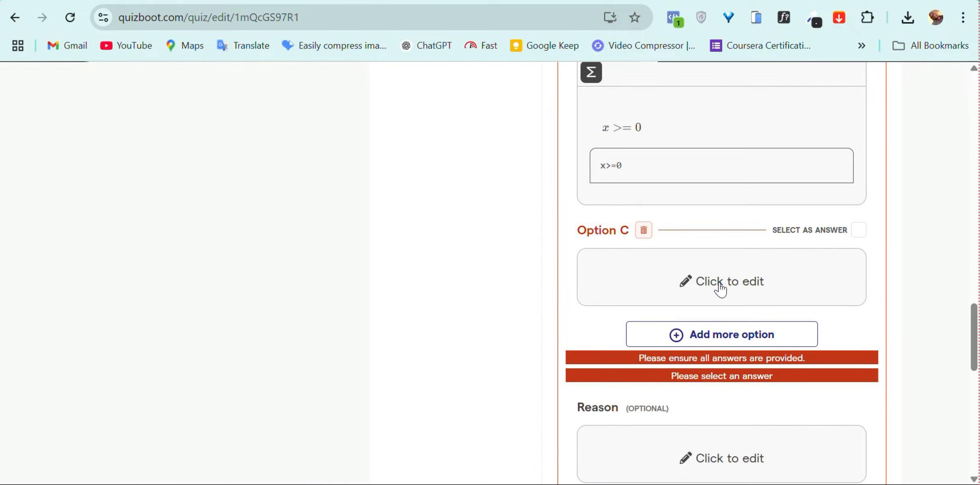
{"action": "left_click", "coordinate": [721, 286]}
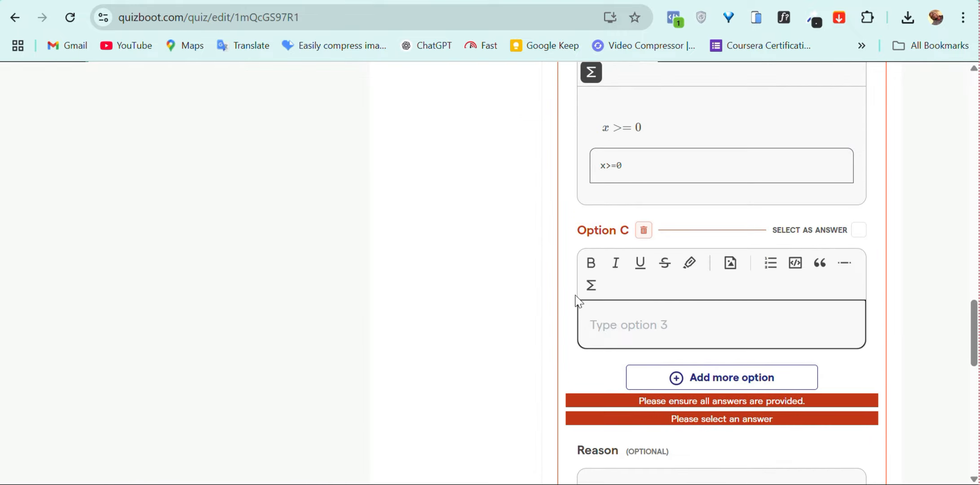
{"action": "left_click", "coordinate": [589, 288]}
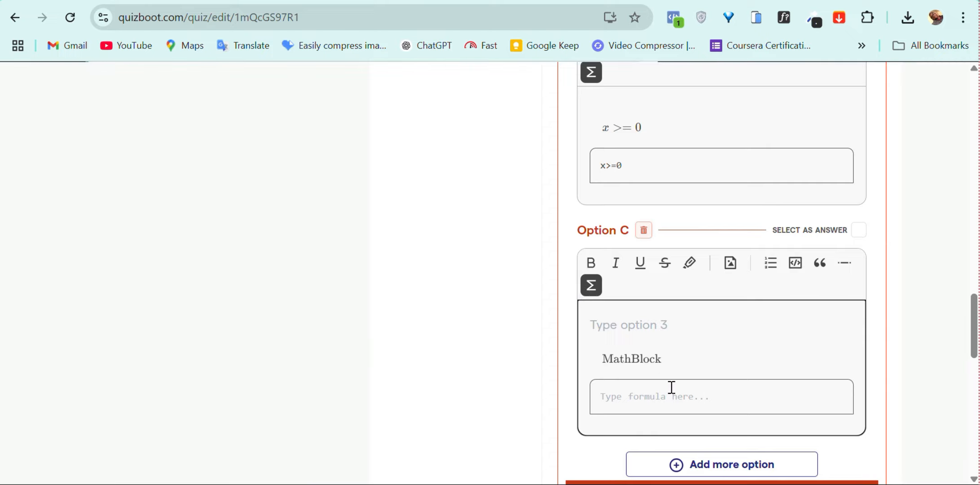
{"action": "left_click", "coordinate": [672, 388]}
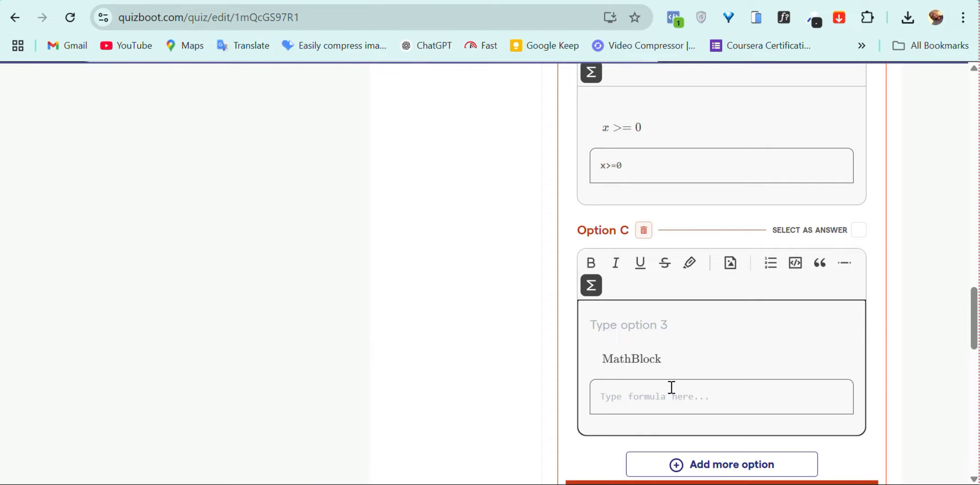
{"action": "type", "text": "x"}
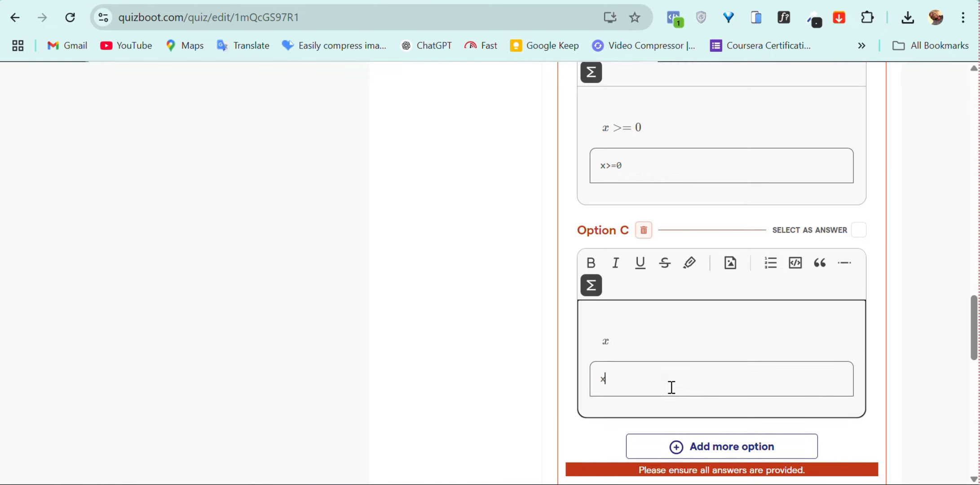
{"action": "type", "text": "=3"}
Step: Add a fourth answer option to question 2 and fill it with a math block containing x √ (2x+1)
{"action": "left_click", "coordinate": [712, 448]}
{"action": "scroll", "coordinate": [714, 449], "scroll_direction": "down", "scroll_amount": 2}
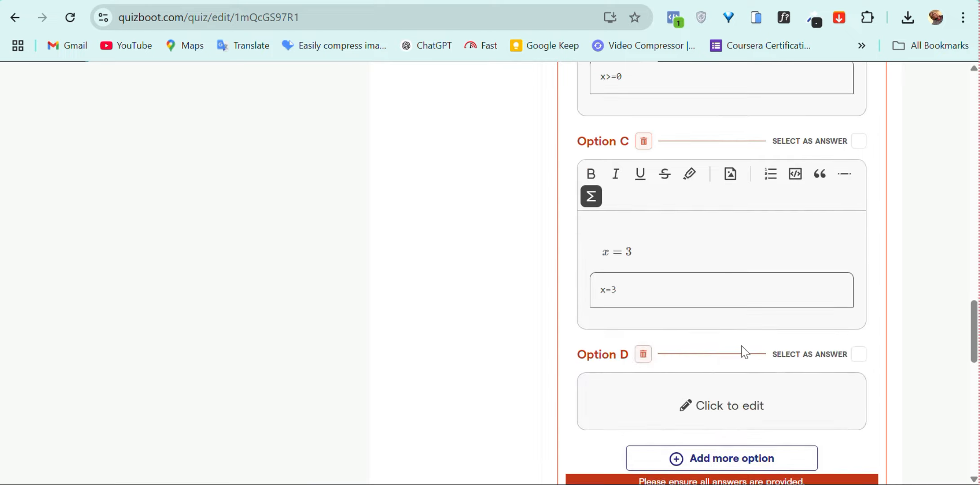
{"action": "scroll", "coordinate": [739, 355], "scroll_direction": "down", "scroll_amount": 1}
{"action": "scroll", "coordinate": [729, 351], "scroll_direction": "down", "scroll_amount": 1}
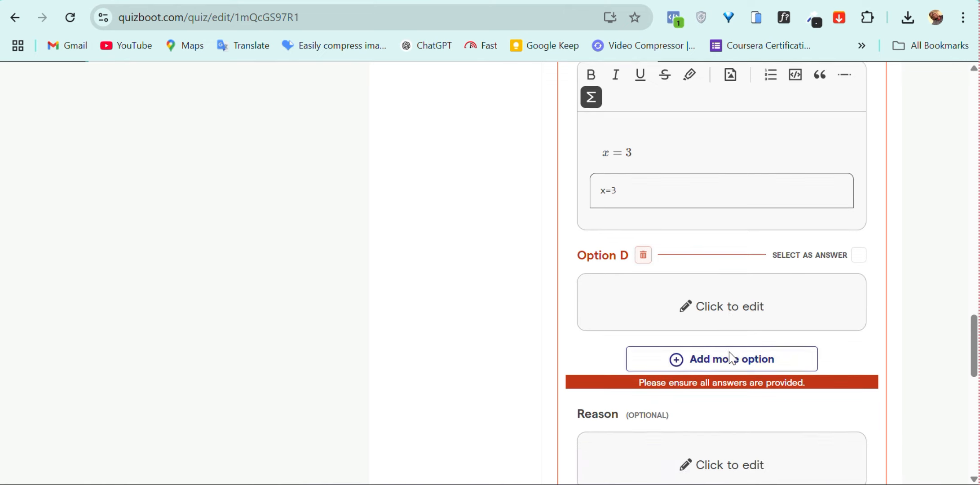
{"action": "left_click", "coordinate": [736, 306]}
{"action": "left_click", "coordinate": [591, 310]}
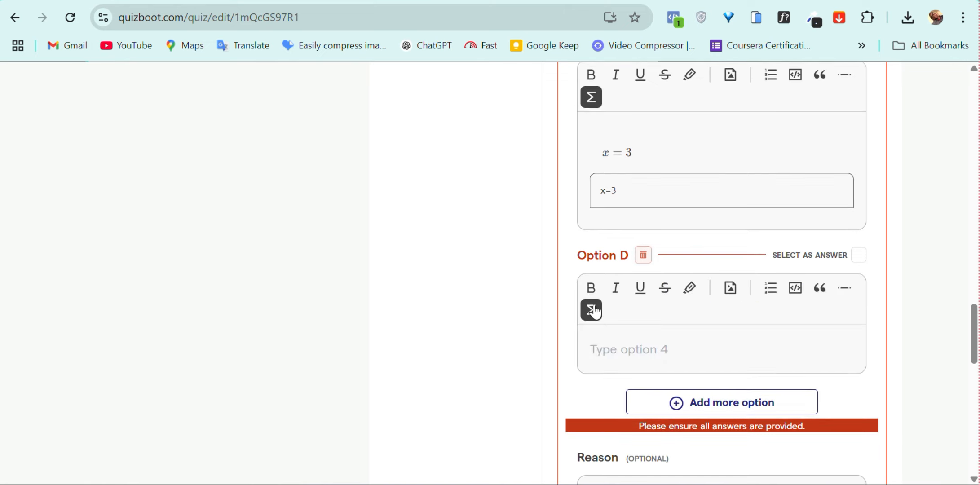
{"action": "type", "text": "x"}
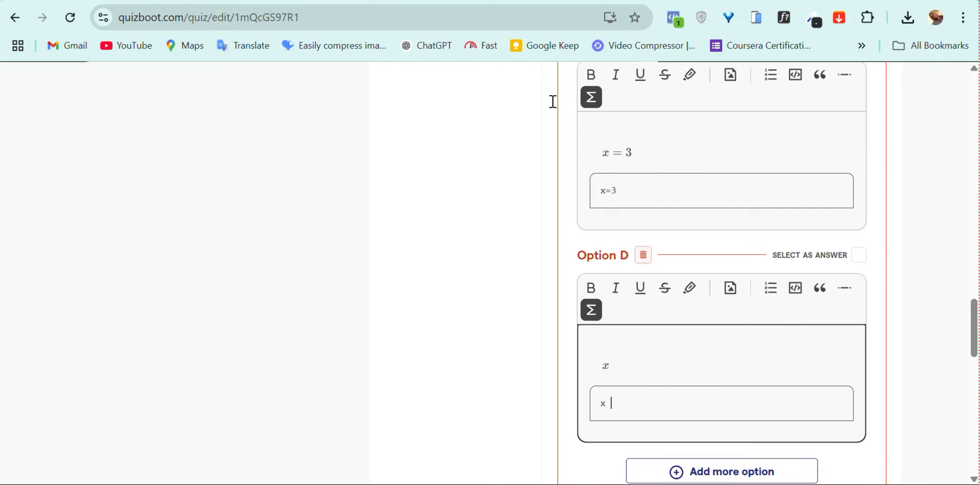
{"action": "left_click", "coordinate": [403, 2]}
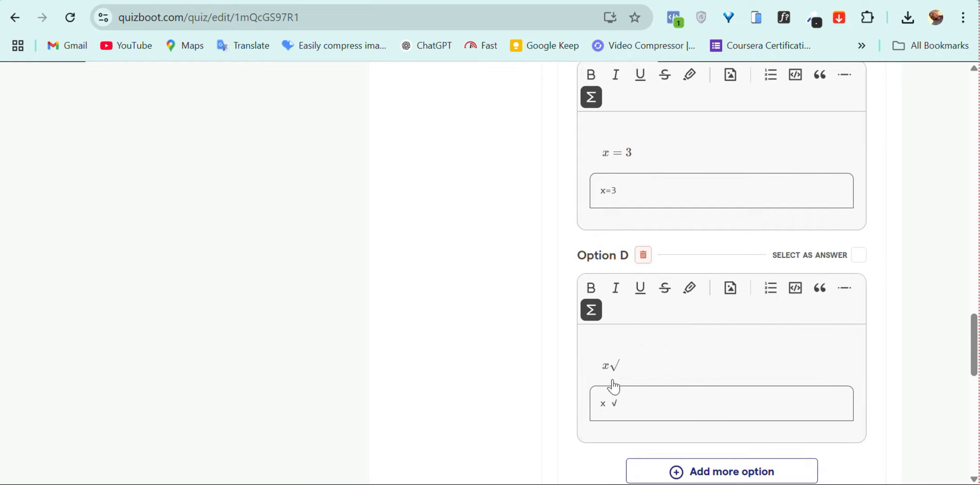
{"action": "left_click", "coordinate": [630, 409]}
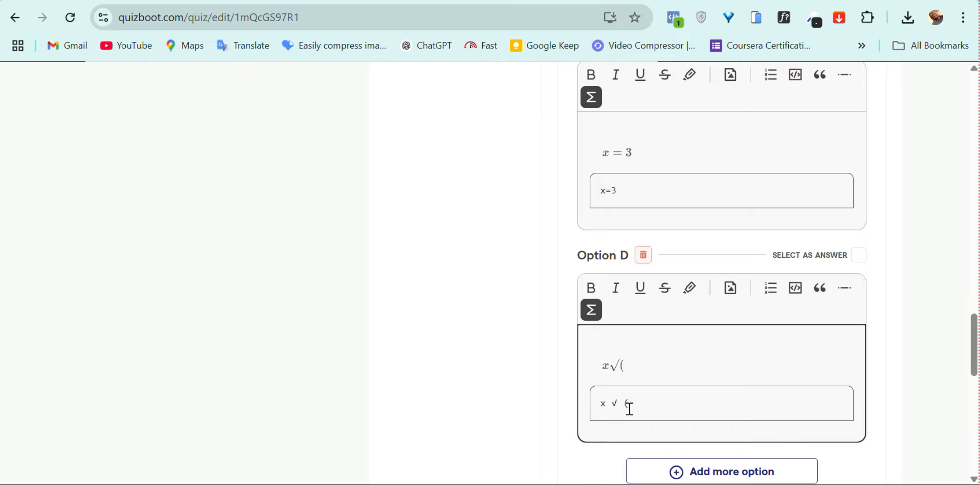
{"action": "type", "text": "(2x"}
{"action": "type", "text": "+1)"}
Step: Add a new question of type Essay after question 2
{"action": "scroll", "coordinate": [761, 401], "scroll_direction": "down", "scroll_amount": 3}
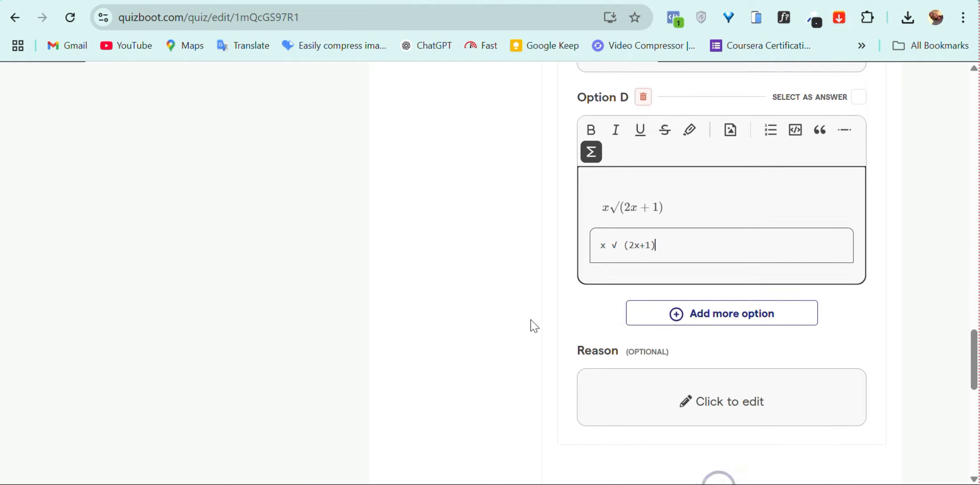
{"action": "scroll", "coordinate": [532, 326], "scroll_direction": "down", "scroll_amount": 3}
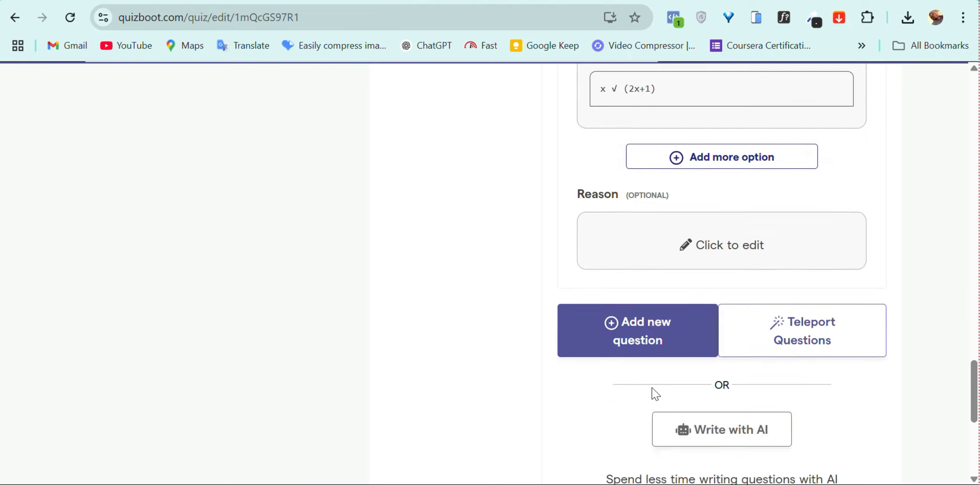
{"action": "left_click", "coordinate": [637, 350]}
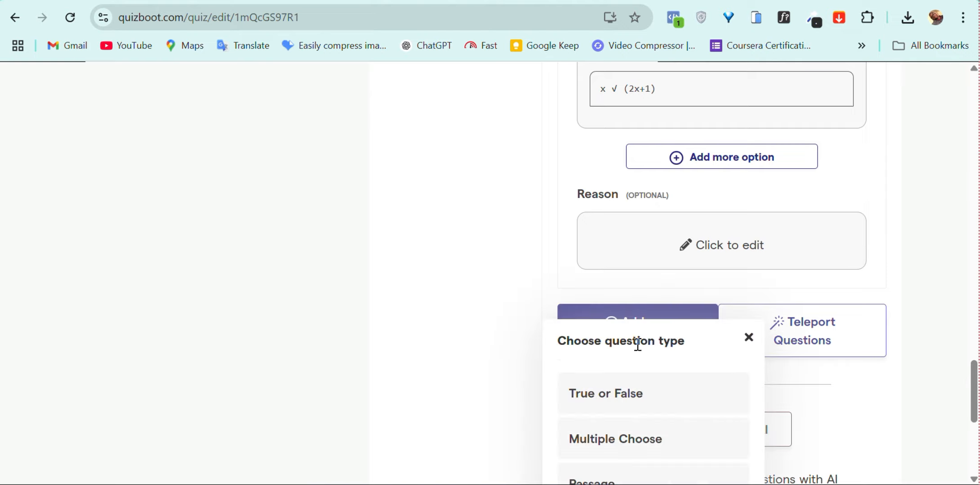
{"action": "scroll", "coordinate": [643, 390], "scroll_direction": "down", "scroll_amount": 2}
{"action": "scroll", "coordinate": [642, 387], "scroll_direction": "down", "scroll_amount": 1}
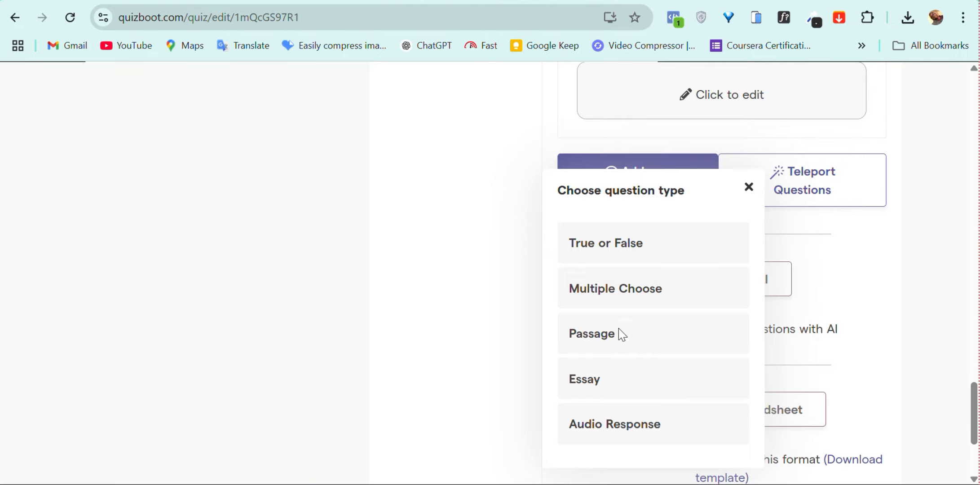
{"action": "left_click", "coordinate": [600, 382]}
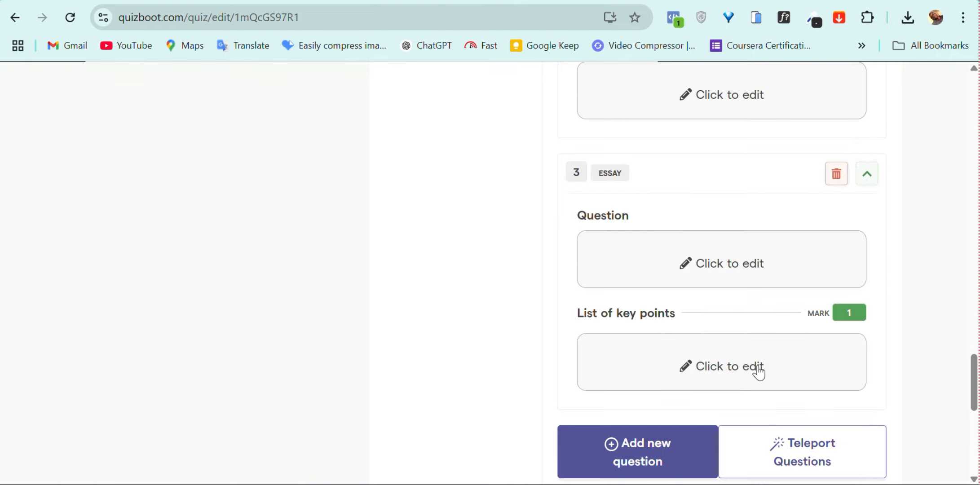
Step: Enter "Identify the objects in this picture:" as the text of question 3, followed by a new line
{"action": "scroll", "coordinate": [756, 369], "scroll_direction": "down", "scroll_amount": 1}
{"action": "left_click", "coordinate": [713, 220]}
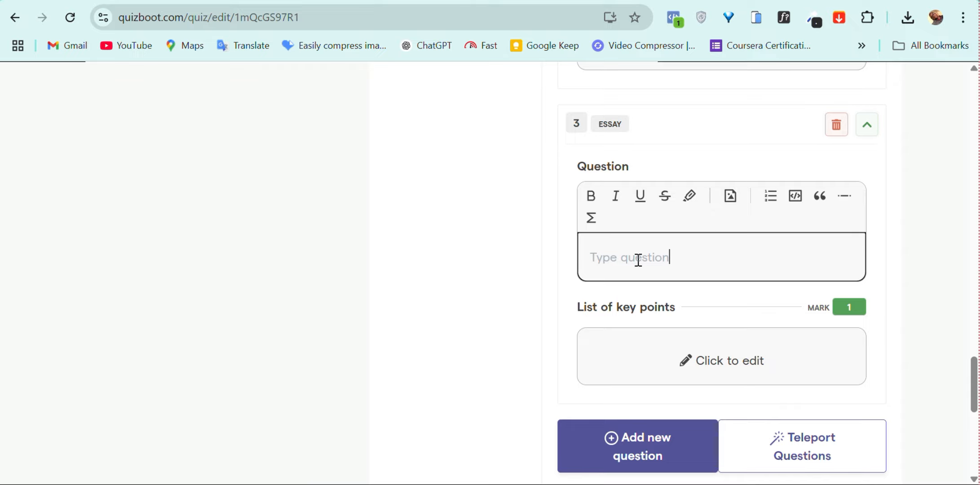
{"action": "type", "text": "Identify the ojects"}
{"action": "key", "text": "BackSpace"}
{"action": "key", "text": "BackSpace"}
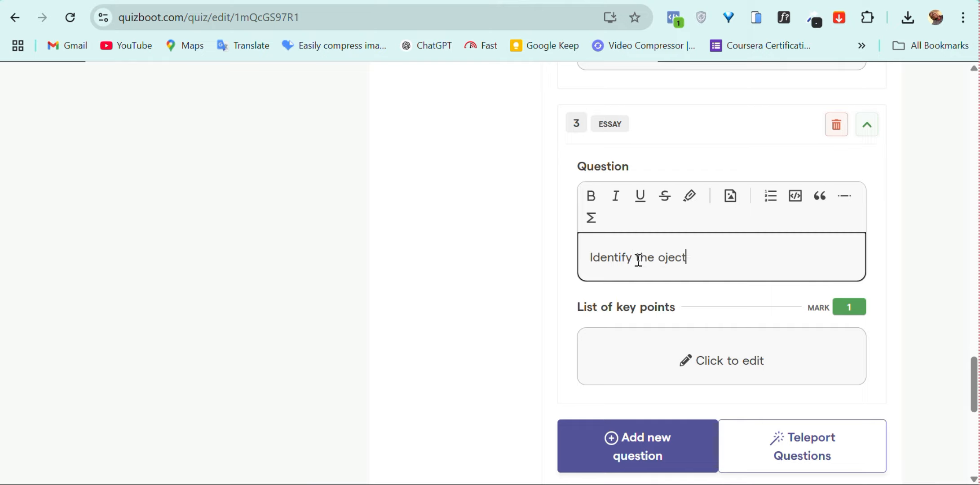
{"action": "key", "text": "BackSpace"}
{"action": "type", "text": "ects in this picture"}
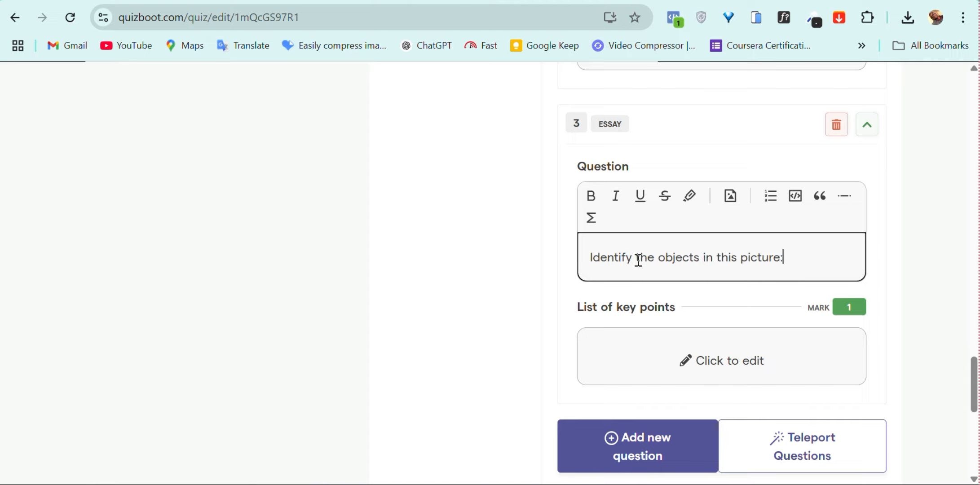
{"action": "type", "text": ":"}
{"action": "key", "text": "Return"}
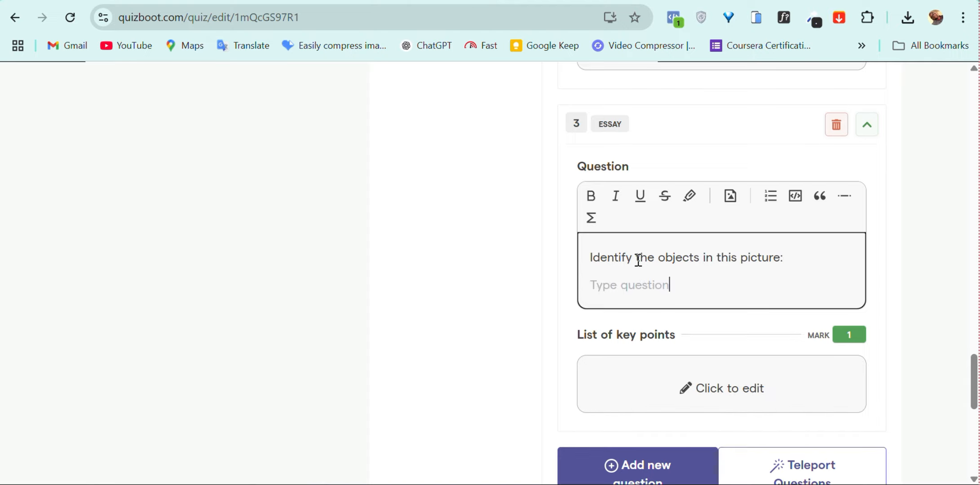
Step: Insert the gummy bears picture below the text of question 3, and open the image file picker and dismiss it without choosing a file
{"action": "left_click", "coordinate": [410, 0]}
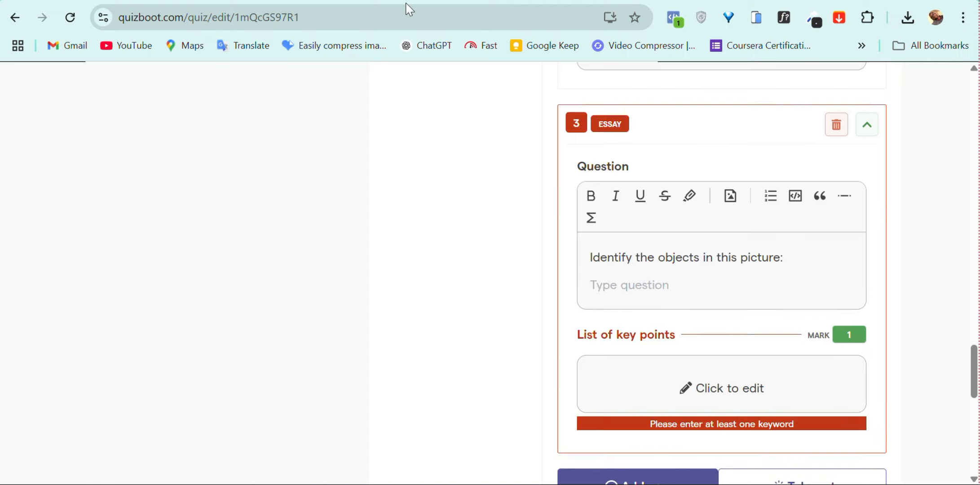
{"action": "left_click", "coordinate": [629, 288]}
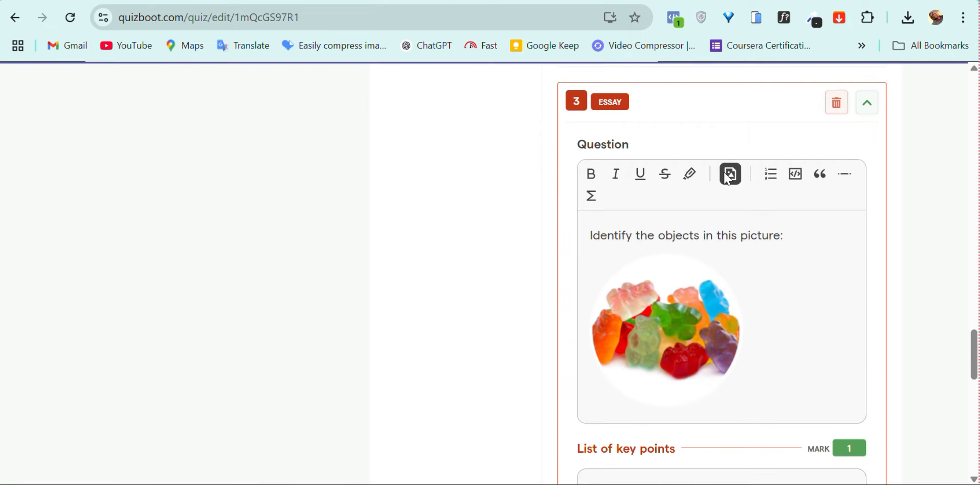
{"action": "left_click", "coordinate": [728, 175]}
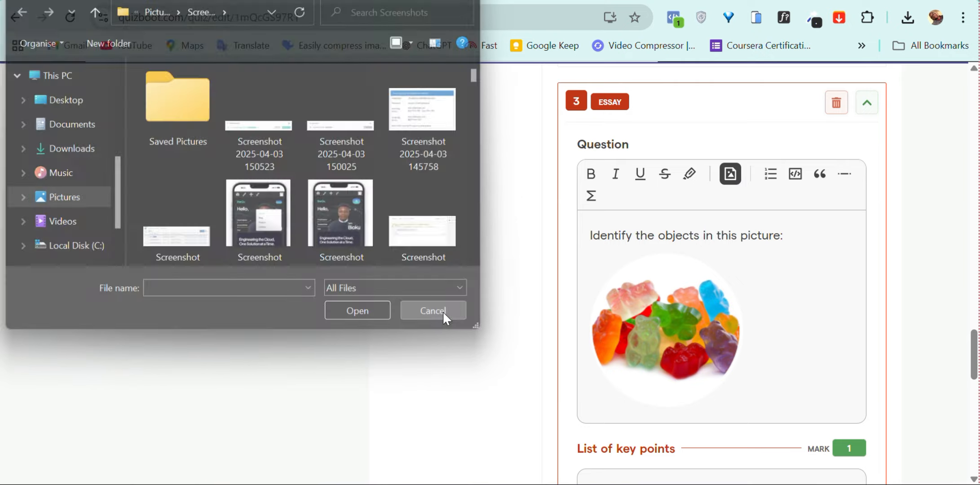
{"action": "left_click", "coordinate": [442, 313]}
Step: Enter "bear" and "gummy" on separate lines as the key points of question 3
{"action": "scroll", "coordinate": [694, 360], "scroll_direction": "down", "scroll_amount": 3}
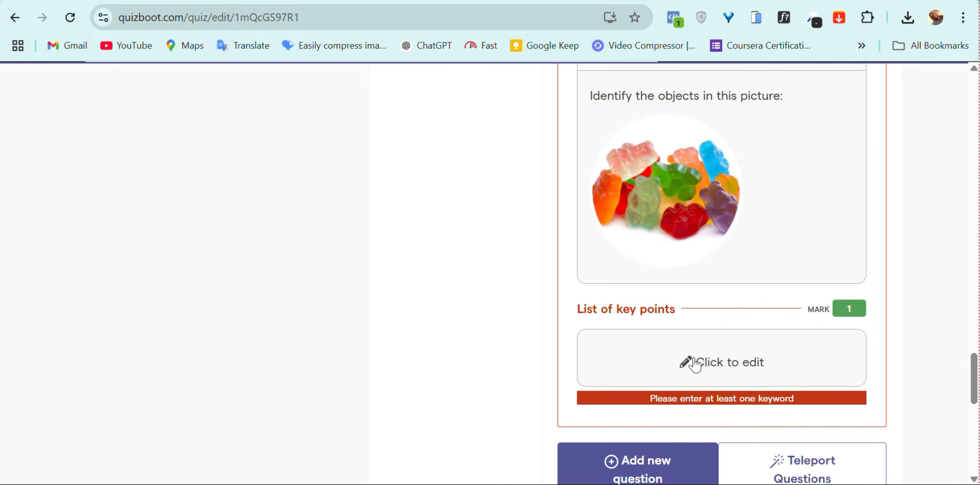
{"action": "left_click", "coordinate": [727, 362]}
{"action": "scroll", "coordinate": [729, 362], "scroll_direction": "down", "scroll_amount": 1}
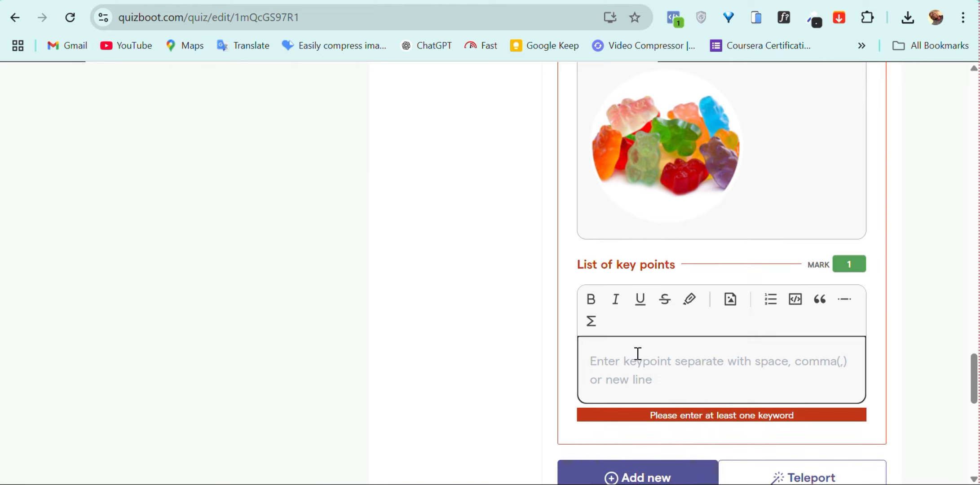
{"action": "type", "text": "ear"}
{"action": "key", "text": "BackSpace"}
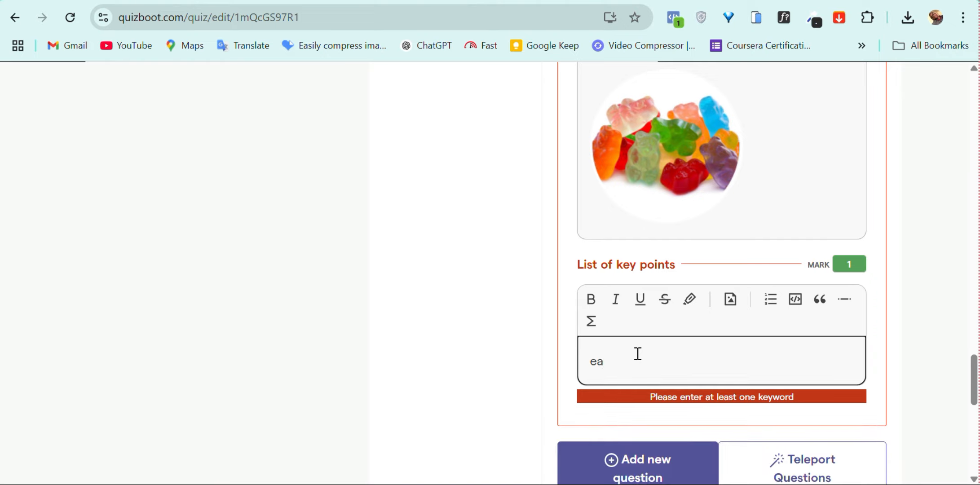
{"action": "key", "text": "BackSpace"}
{"action": "key", "text": "BackSpace"}
{"action": "type", "text": "bear"}
{"action": "key", "text": "Return"}
{"action": "type", "text": "gummy"}
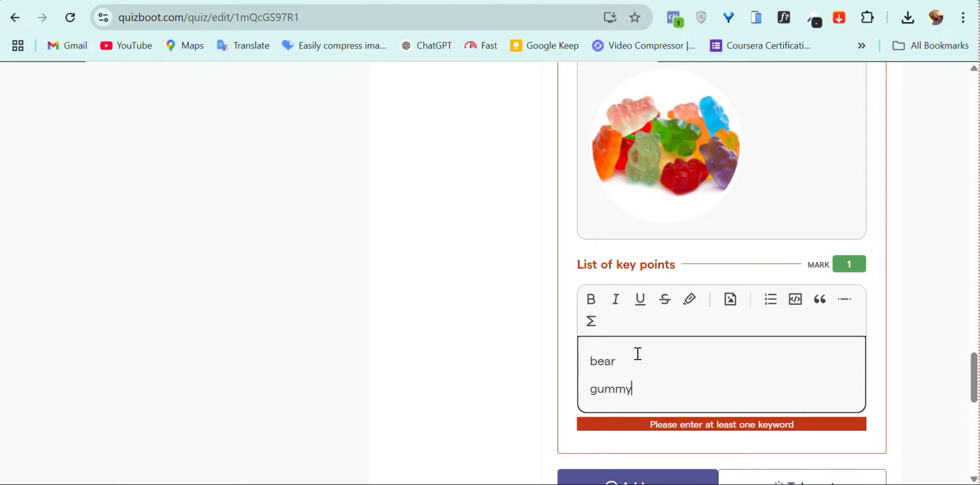
{"action": "left_click", "coordinate": [877, 266]}
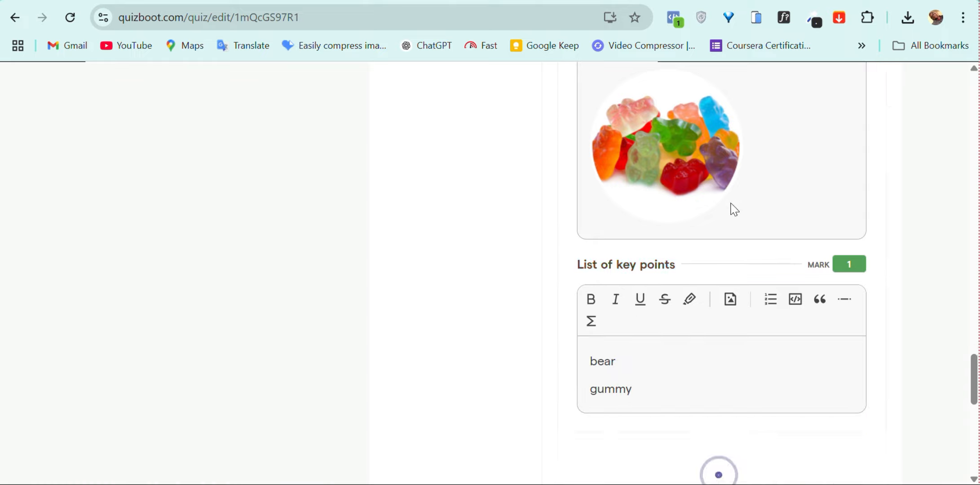
Step: Add a numbered list with the items "colour" and "type" below the picture in question 3, and end the list after the second item
{"action": "scroll", "coordinate": [731, 204], "scroll_direction": "up", "scroll_amount": 1}
{"action": "scroll", "coordinate": [732, 204], "scroll_direction": "up", "scroll_amount": 2}
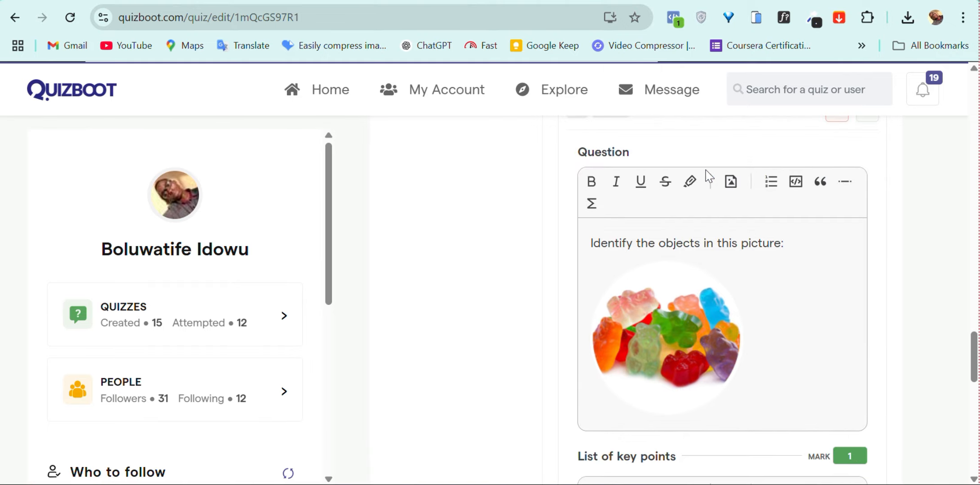
{"action": "scroll", "coordinate": [767, 193], "scroll_direction": "down", "scroll_amount": 2}
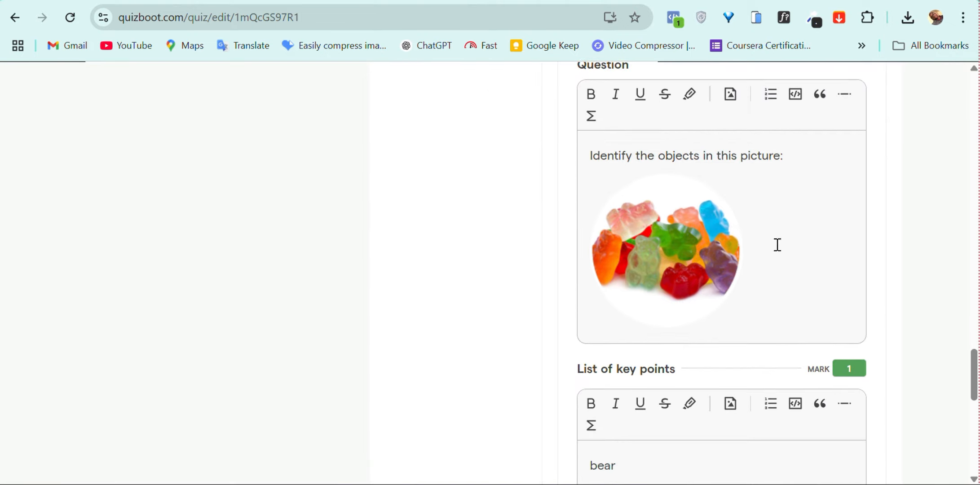
{"action": "left_click", "coordinate": [778, 251]}
{"action": "key", "text": "Return"}
{"action": "type", "text": "1"}
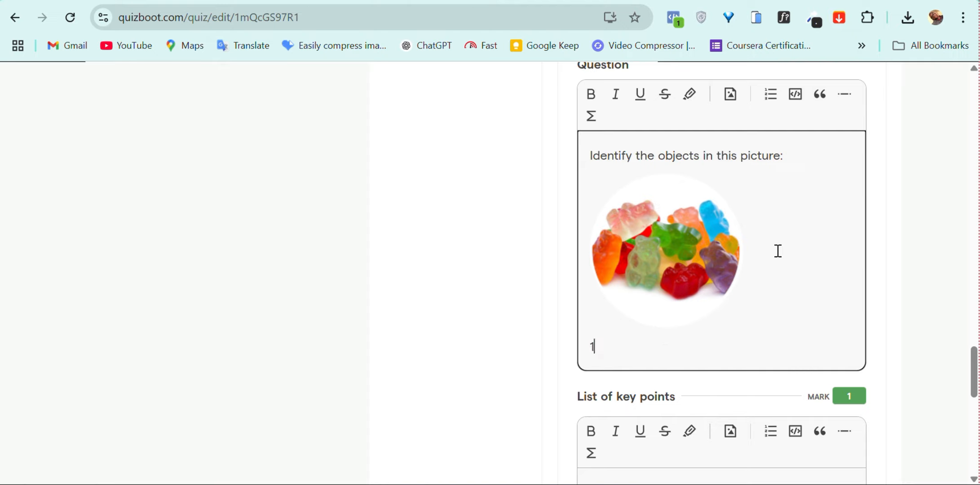
{"action": "type", "text": ". co"}
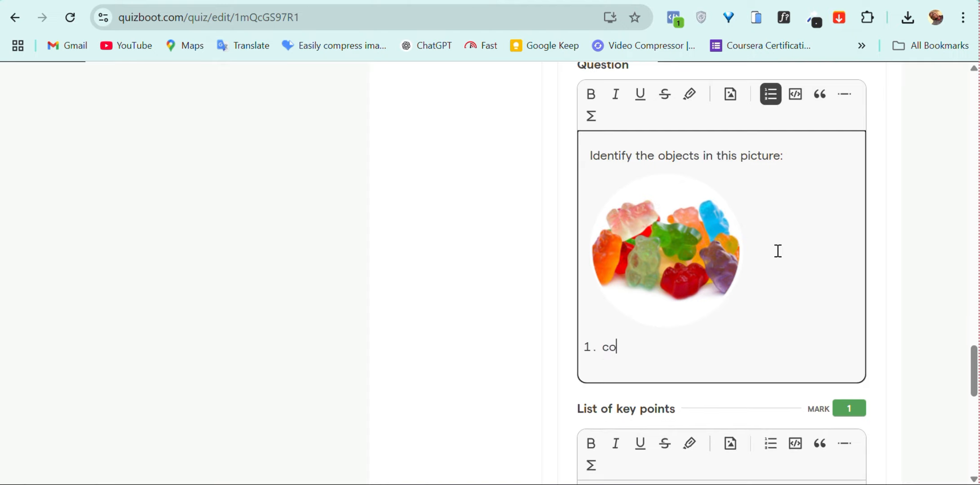
{"action": "type", "text": "lur"}
{"action": "type", "text": "our"}
{"action": "key", "text": "Return"}
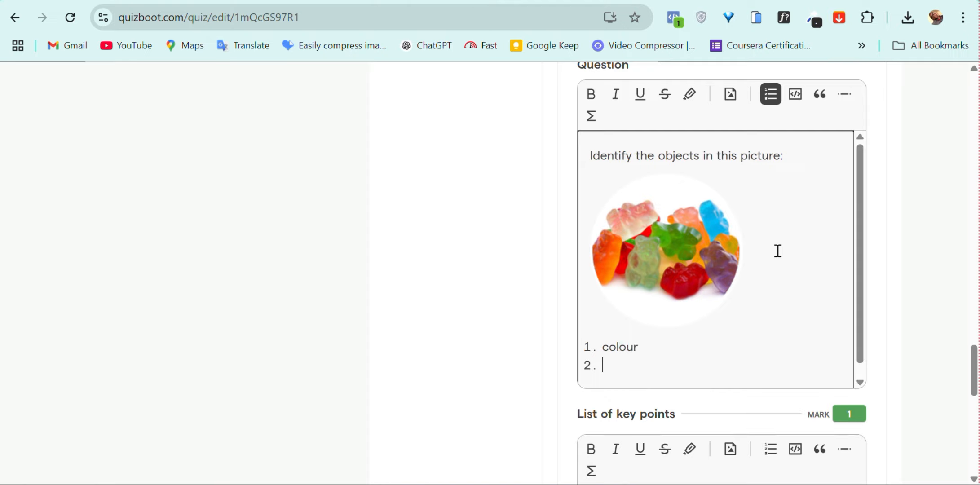
{"action": "type", "text": "type"}
{"action": "key", "text": "Return"}
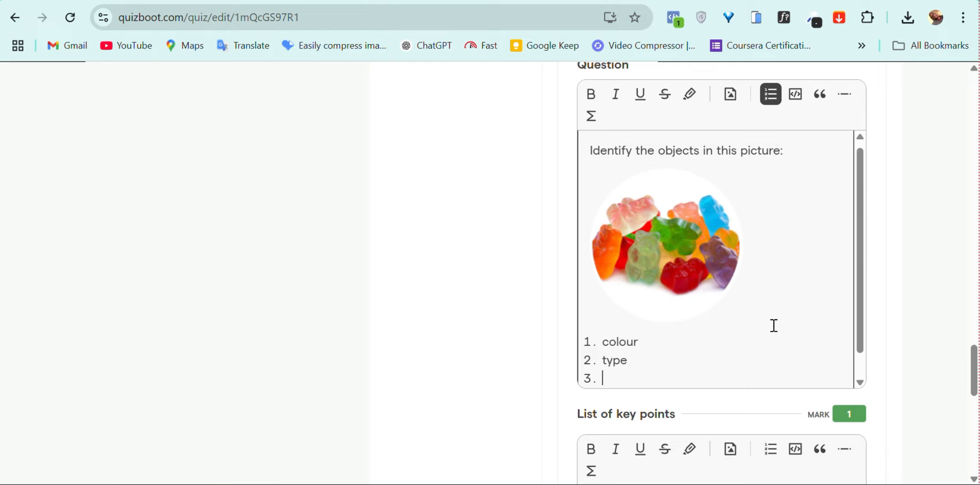
{"action": "left_click", "coordinate": [770, 95]}
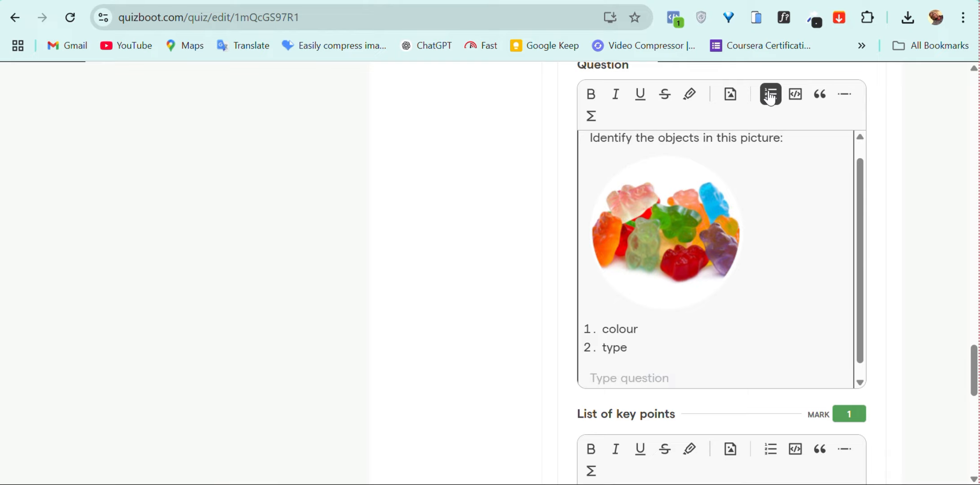
Step: Add a code block containing printf ("Hello World") below the numbered list in question 3, followed by a horizontal divider
{"action": "left_click", "coordinate": [801, 104]}
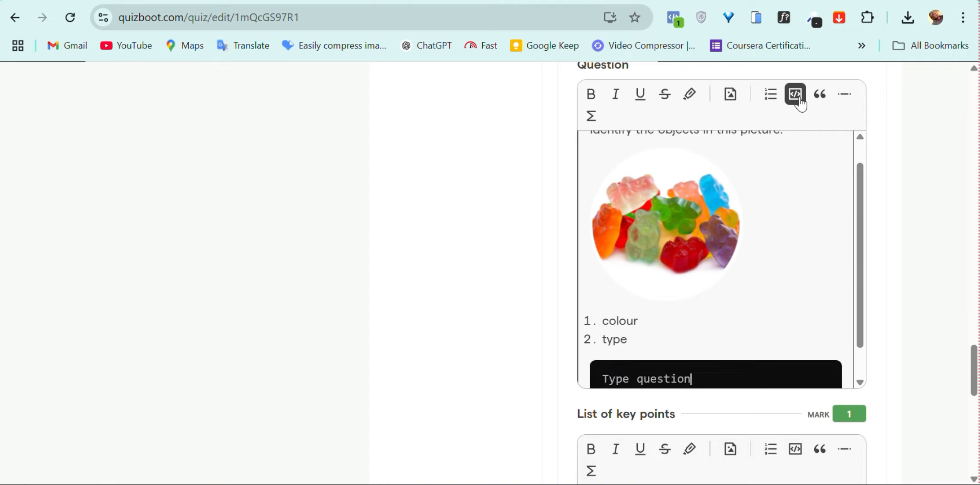
{"action": "scroll", "coordinate": [645, 289], "scroll_direction": "down", "scroll_amount": 1}
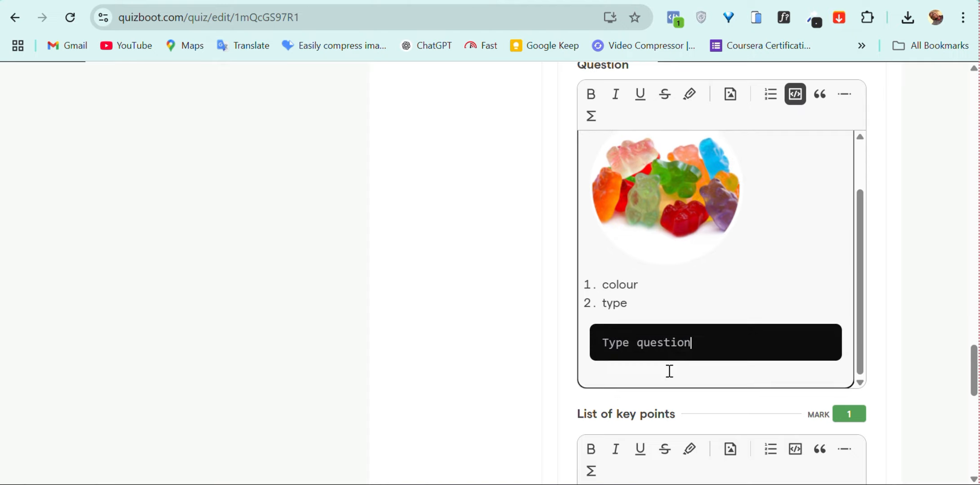
{"action": "type", "text": "pr"}
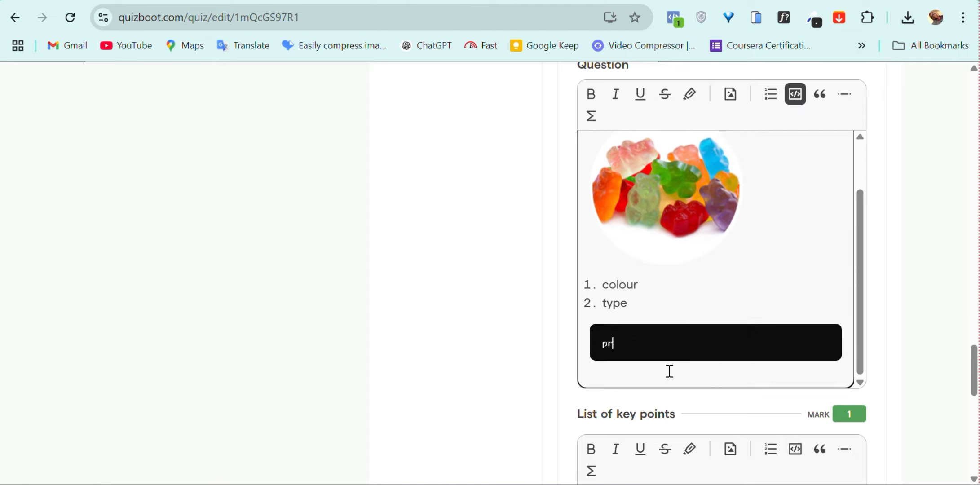
{"action": "type", "text": "intf (\"Hello Worlf"}
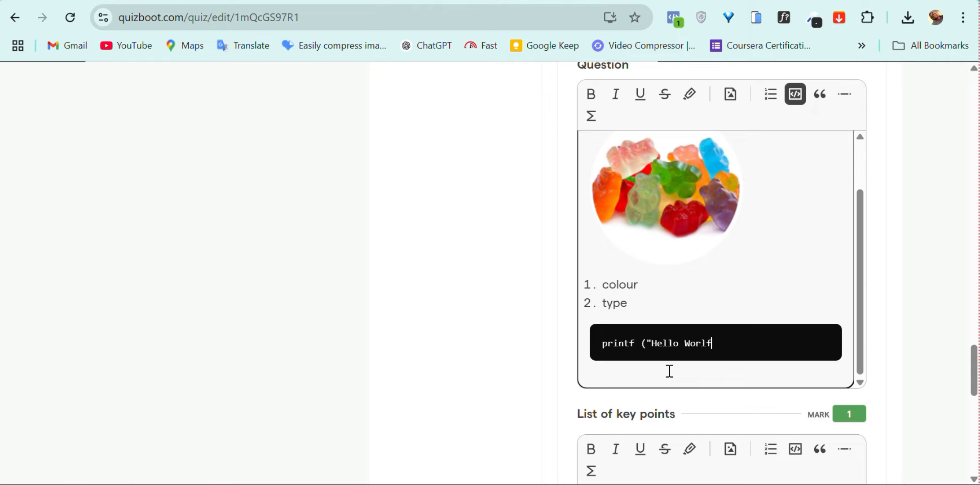
{"action": "key", "text": "BackSpace"}
{"action": "type", "text": "d\")"}
{"action": "left_click", "coordinate": [846, 95]}
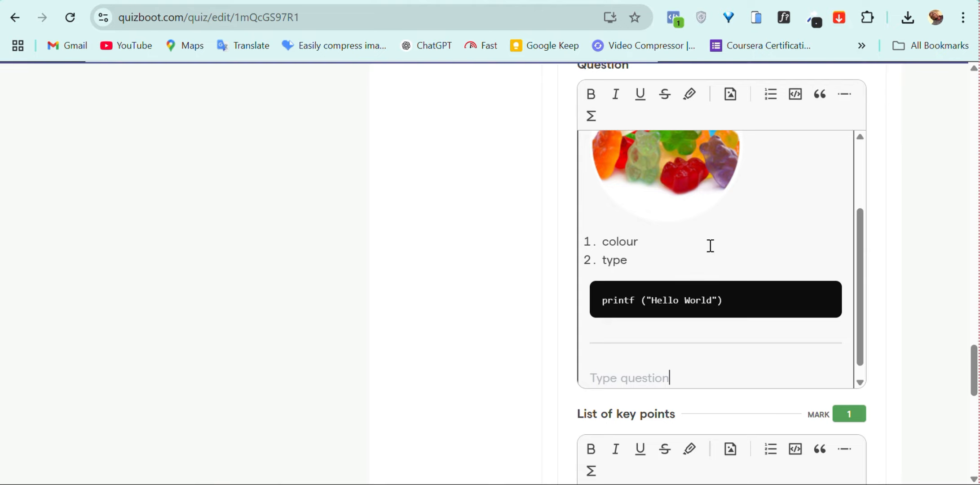
Step: Publish the quiz with its three questions
{"action": "scroll", "coordinate": [710, 246], "scroll_direction": "down", "scroll_amount": 5}
{"action": "scroll", "coordinate": [710, 246], "scroll_direction": "down", "scroll_amount": 4}
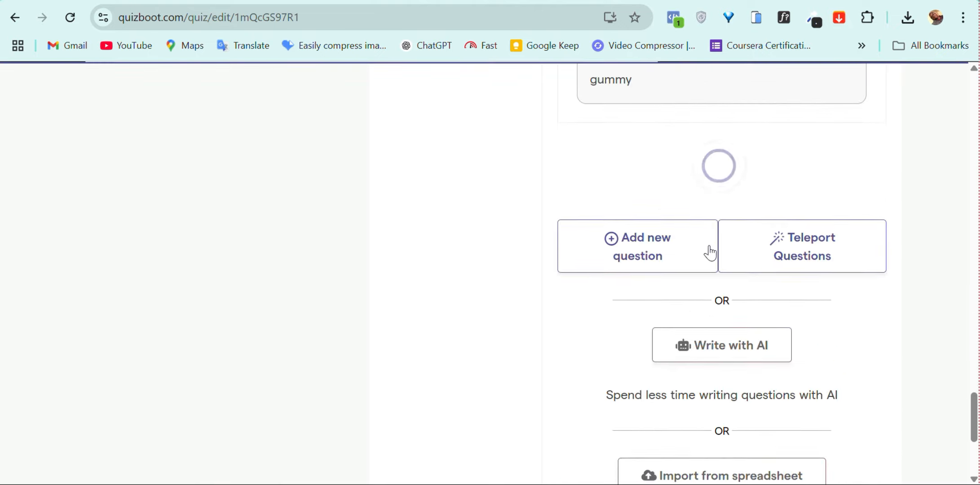
{"action": "scroll", "coordinate": [502, 306], "scroll_direction": "down", "scroll_amount": 4}
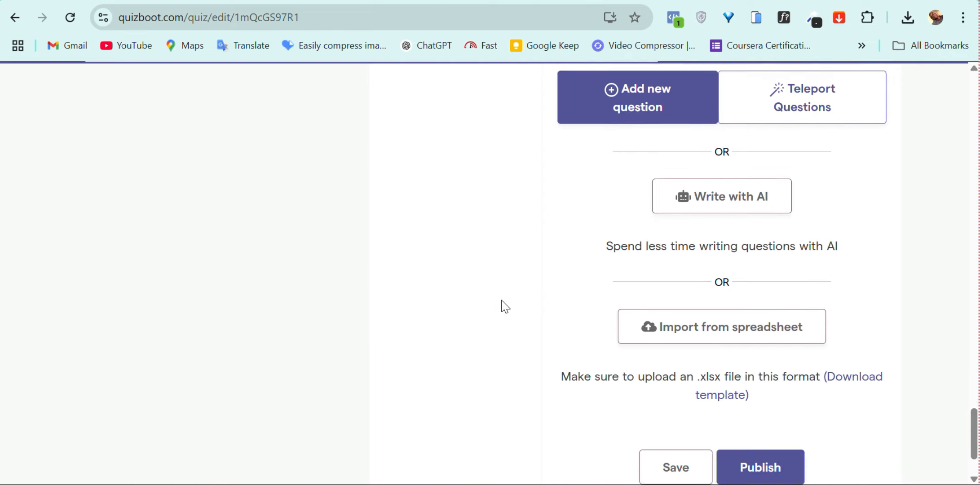
{"action": "left_click", "coordinate": [732, 372]}
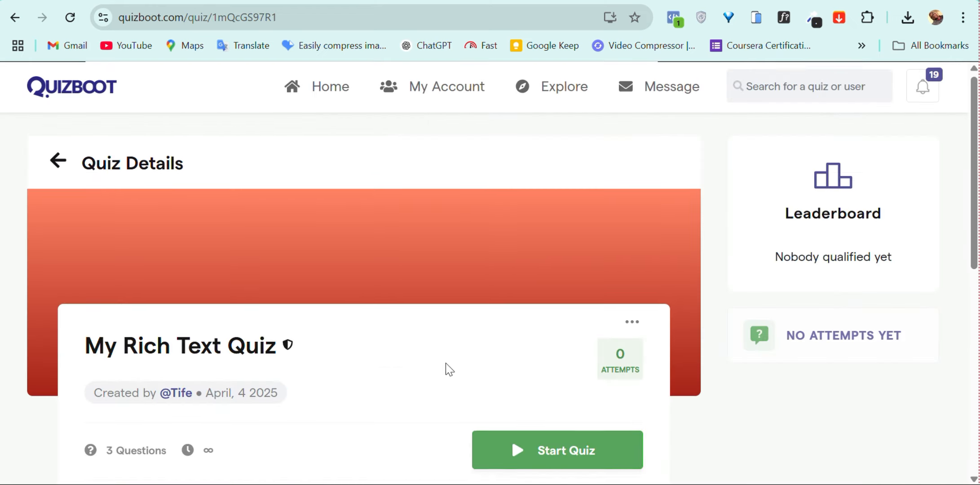
Step: Start an attempt of "My Rich Text Quiz" in preview mode, without recording the attempt
{"action": "scroll", "coordinate": [471, 360], "scroll_direction": "down", "scroll_amount": 3}
{"action": "left_click", "coordinate": [545, 353]}
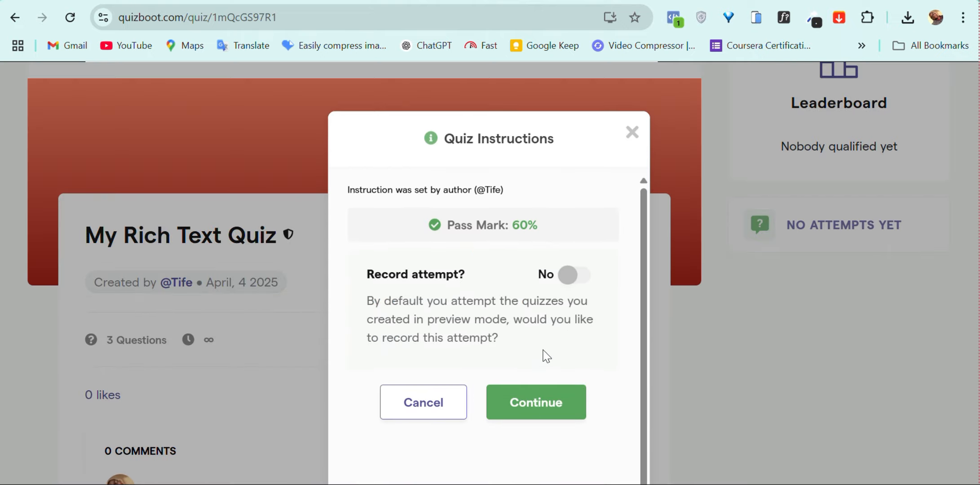
{"action": "left_click", "coordinate": [554, 410]}
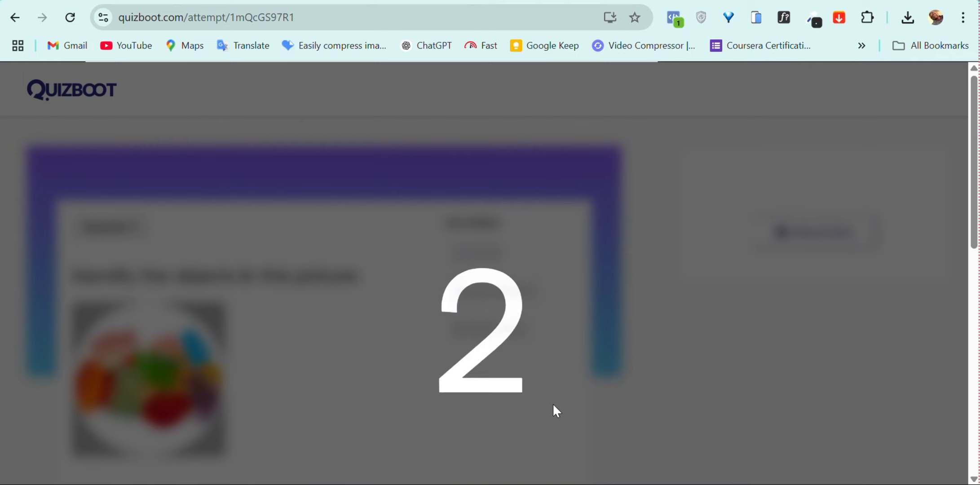
Step: Check the formatting of the picture question and set the attempt page to show 3 questions at once
{"action": "scroll", "coordinate": [553, 405], "scroll_direction": "down", "scroll_amount": 2}
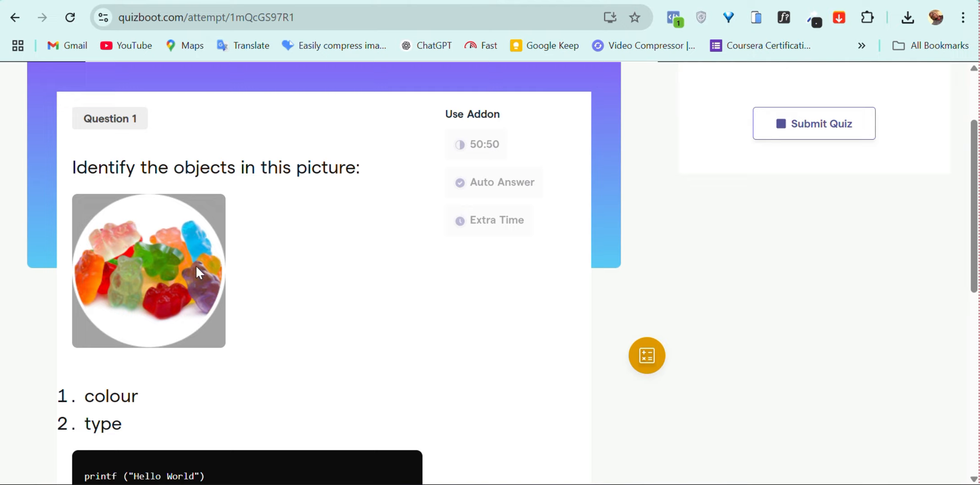
{"action": "scroll", "coordinate": [198, 274], "scroll_direction": "down", "scroll_amount": 1}
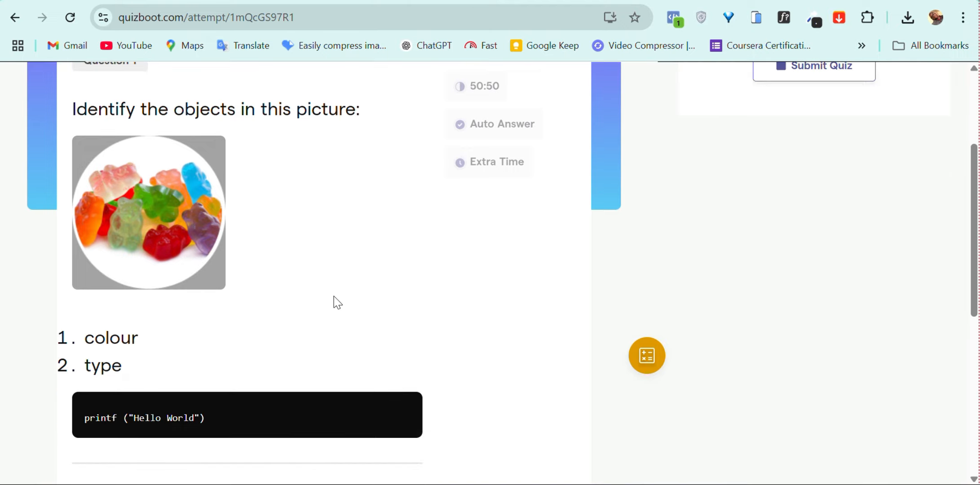
{"action": "scroll", "coordinate": [333, 297], "scroll_direction": "down", "scroll_amount": 5}
{"action": "left_click", "coordinate": [216, 432]}
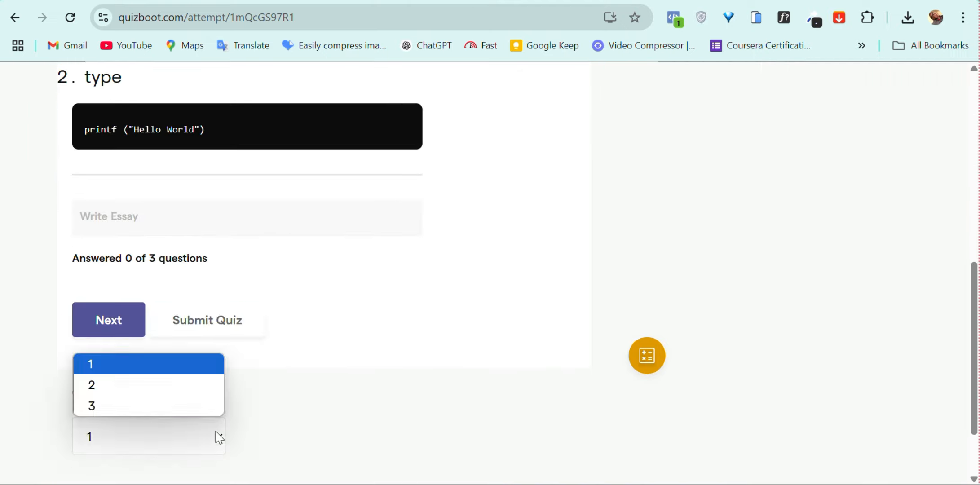
{"action": "left_click", "coordinate": [150, 406]}
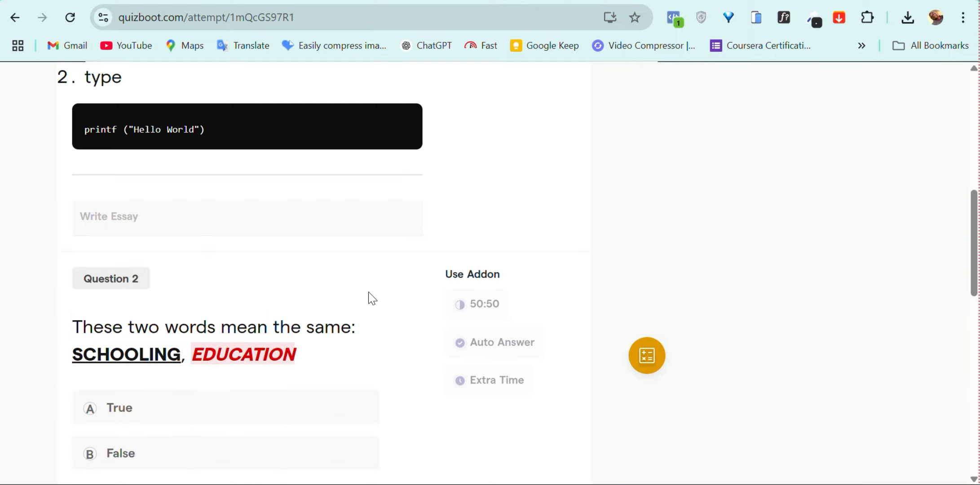
Step: Examine how the formatted words, the equation and the math answer options are rendered in questions 2 and 3, and return to question 1
{"action": "scroll", "coordinate": [251, 270], "scroll_direction": "down", "scroll_amount": 1}
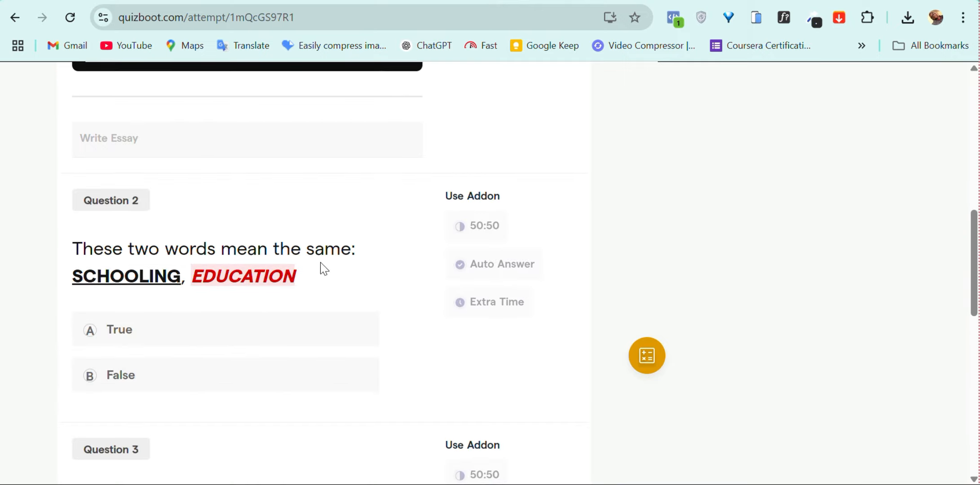
{"action": "scroll", "coordinate": [320, 270], "scroll_direction": "down", "scroll_amount": 4}
{"action": "scroll", "coordinate": [162, 290], "scroll_direction": "down", "scroll_amount": 2}
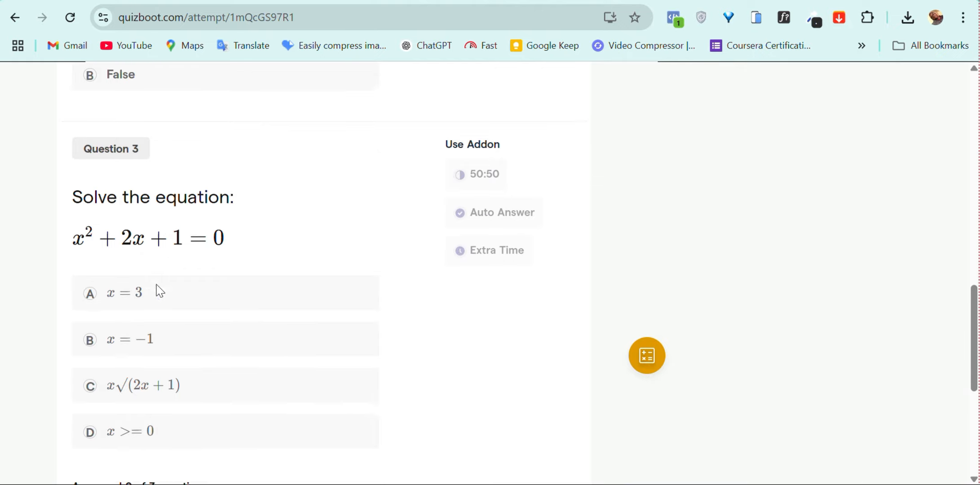
{"action": "scroll", "coordinate": [169, 411], "scroll_direction": "down", "scroll_amount": 1}
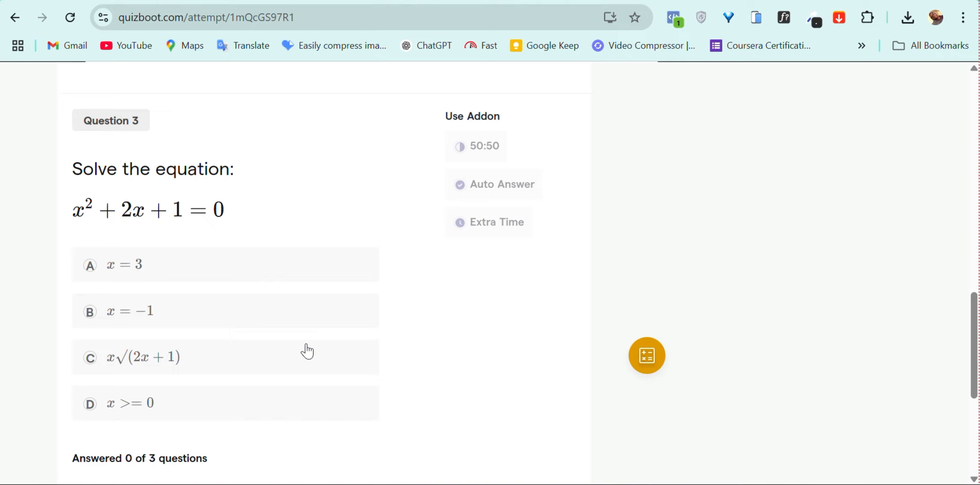
{"action": "scroll", "coordinate": [307, 351], "scroll_direction": "up", "scroll_amount": 15}
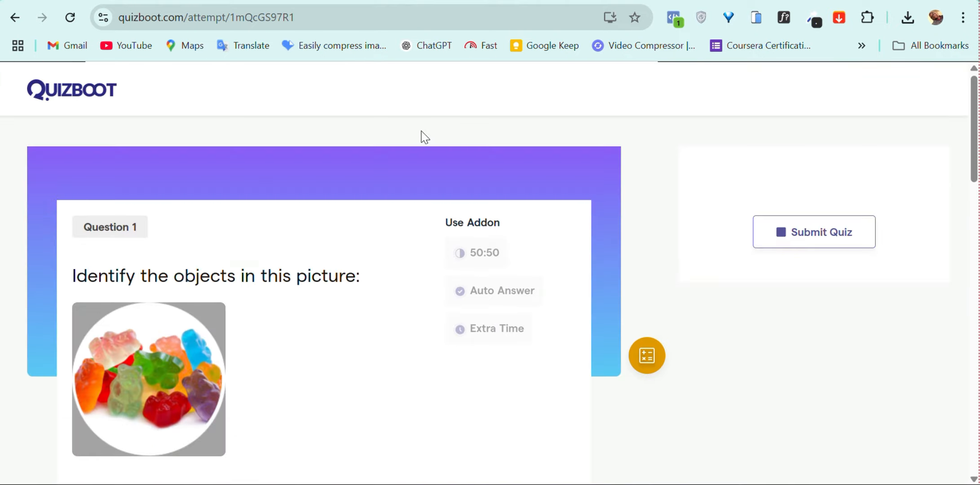